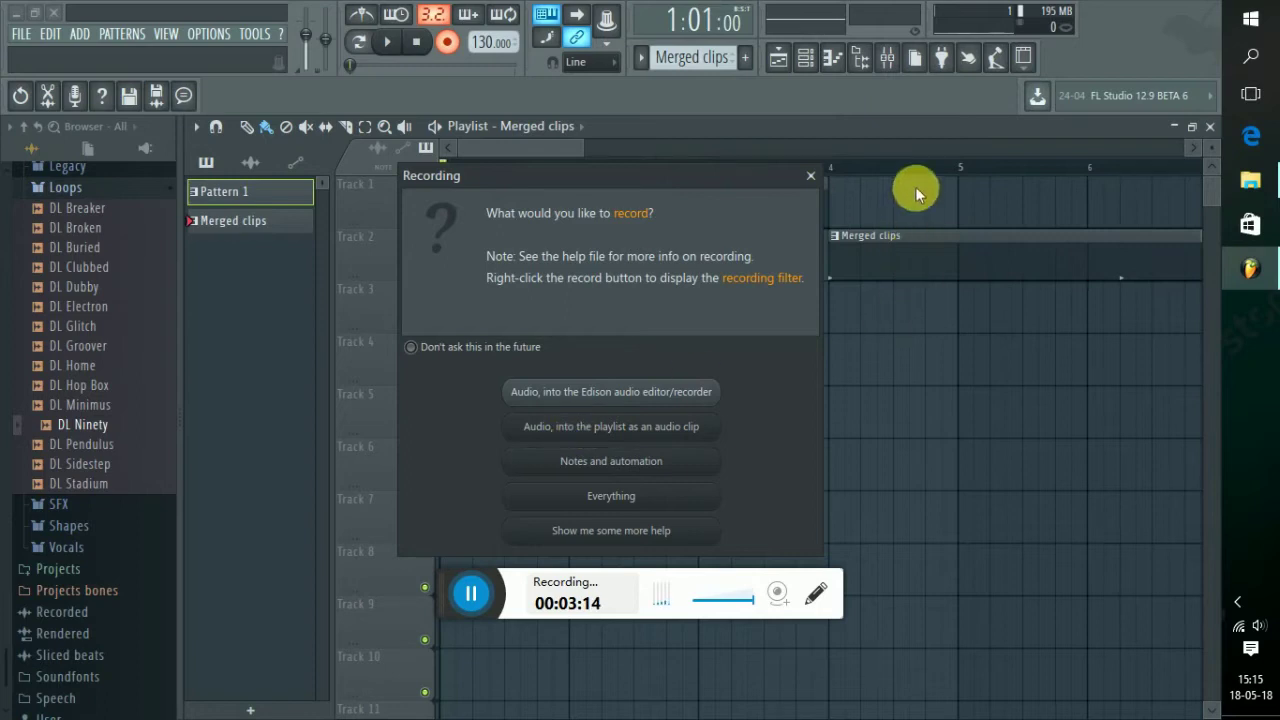
- Choose to record audio into the Edison editor/recorder and set the mixer's audio input to mono In 1
click(622, 394)
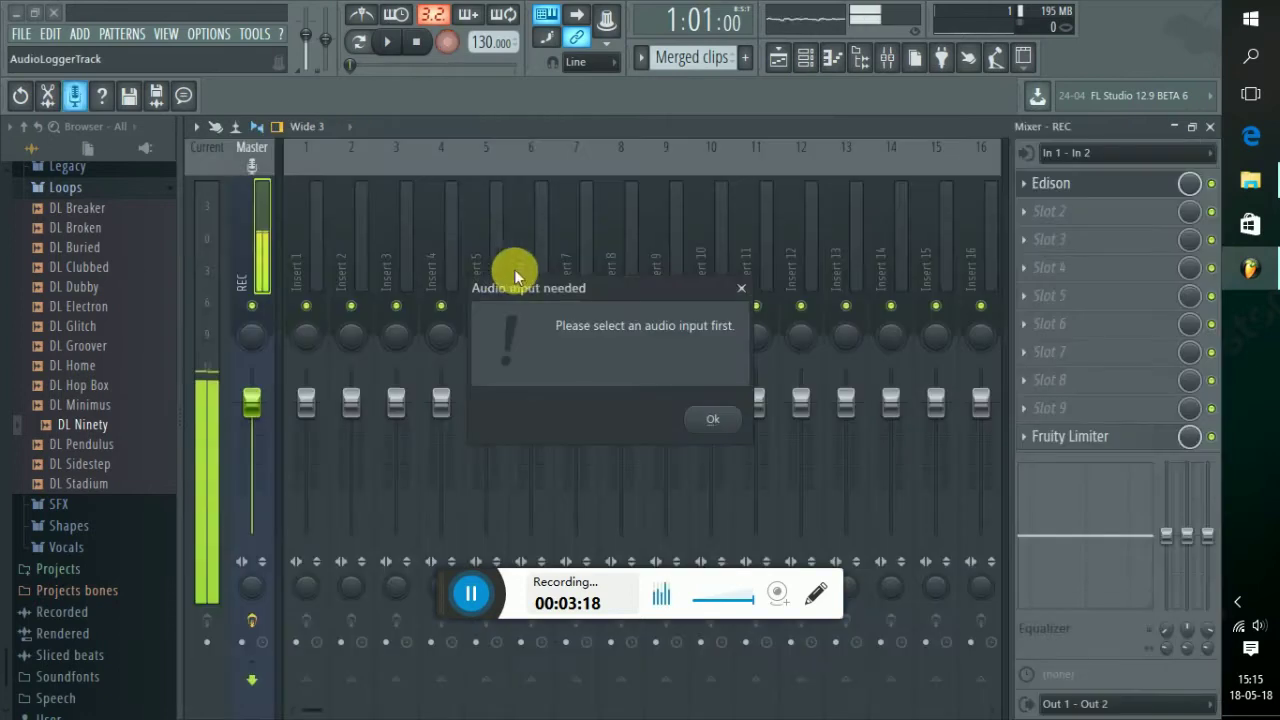
click(714, 424)
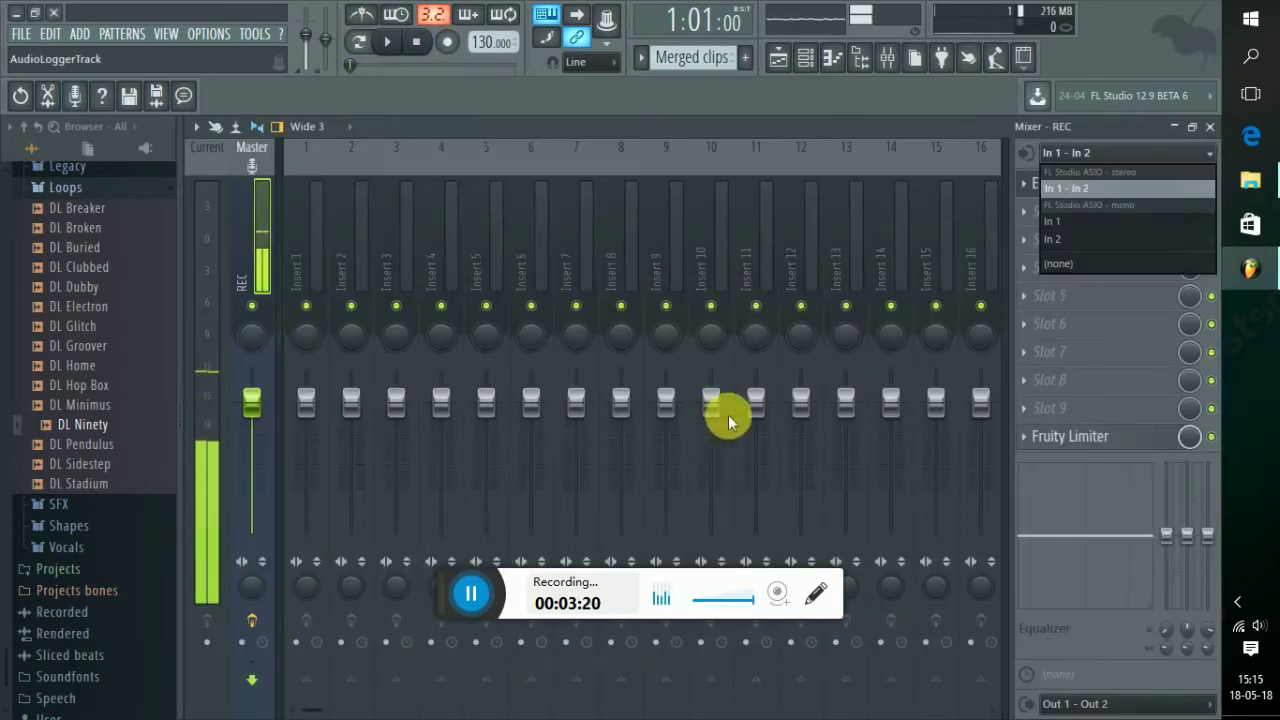
click(1066, 221)
- Record a brief test of the song playback, stop it, and minimize the mixer
key(space)
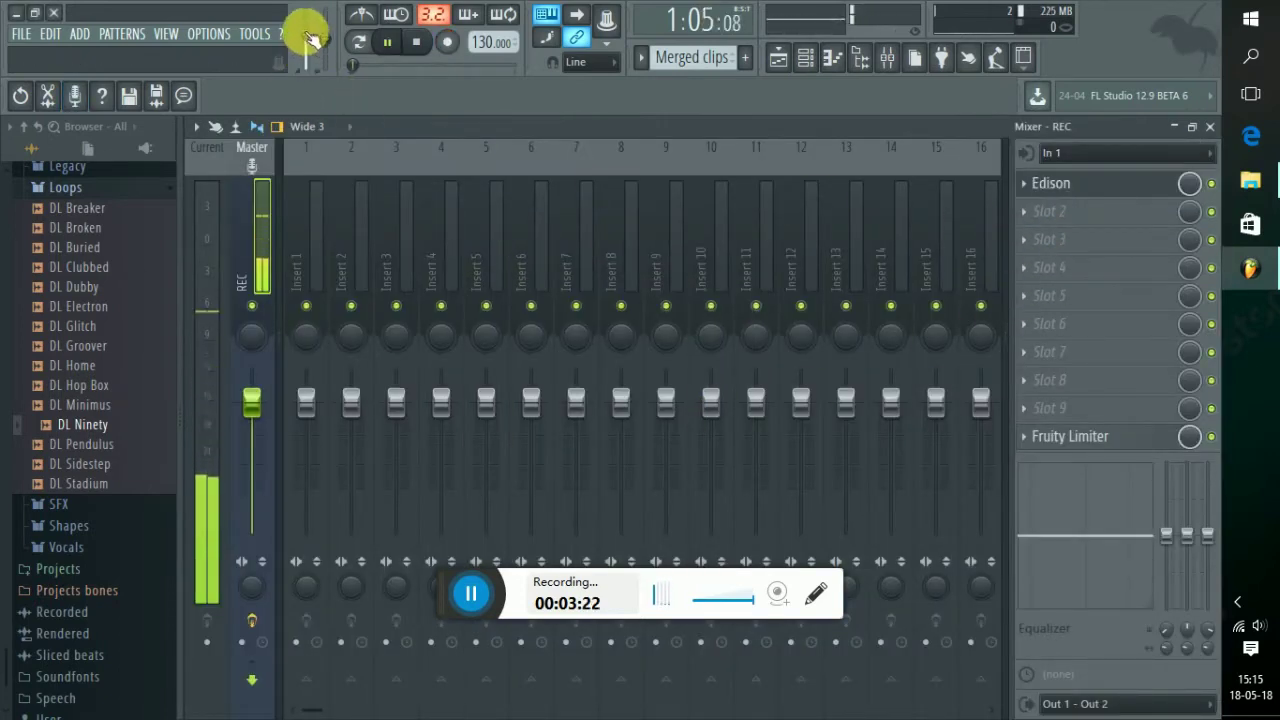
key(space)
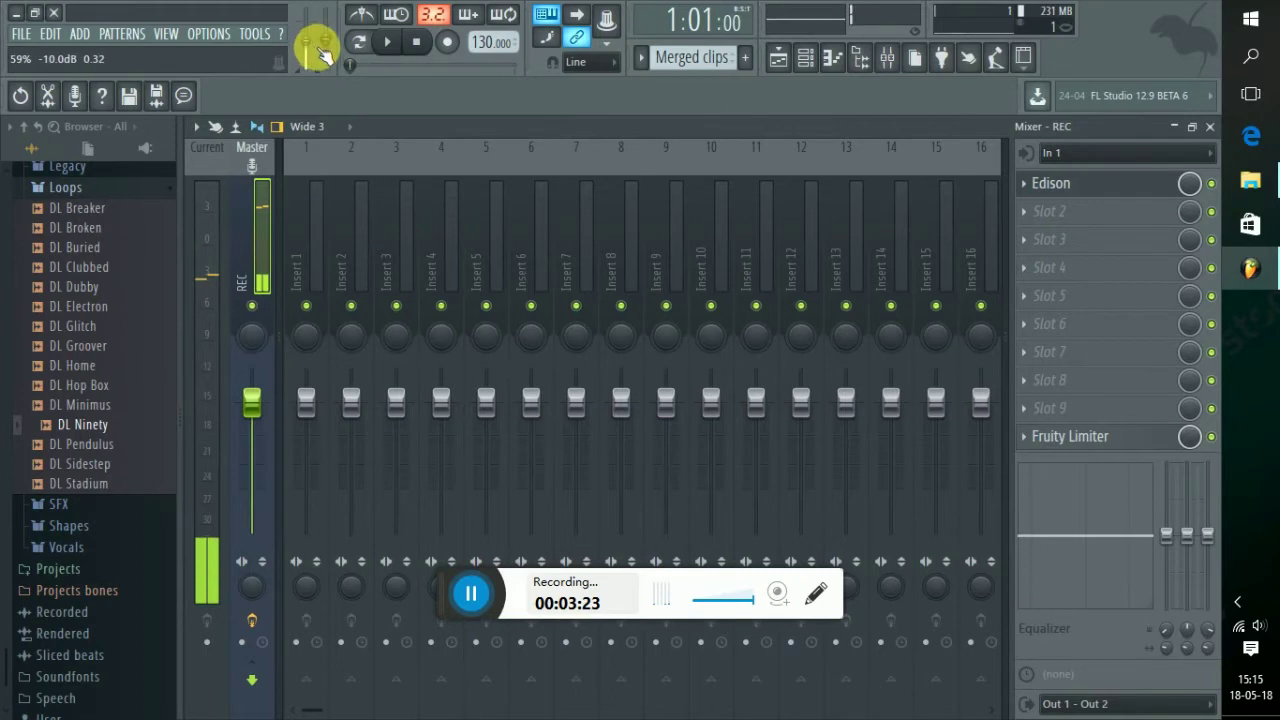
click(1174, 126)
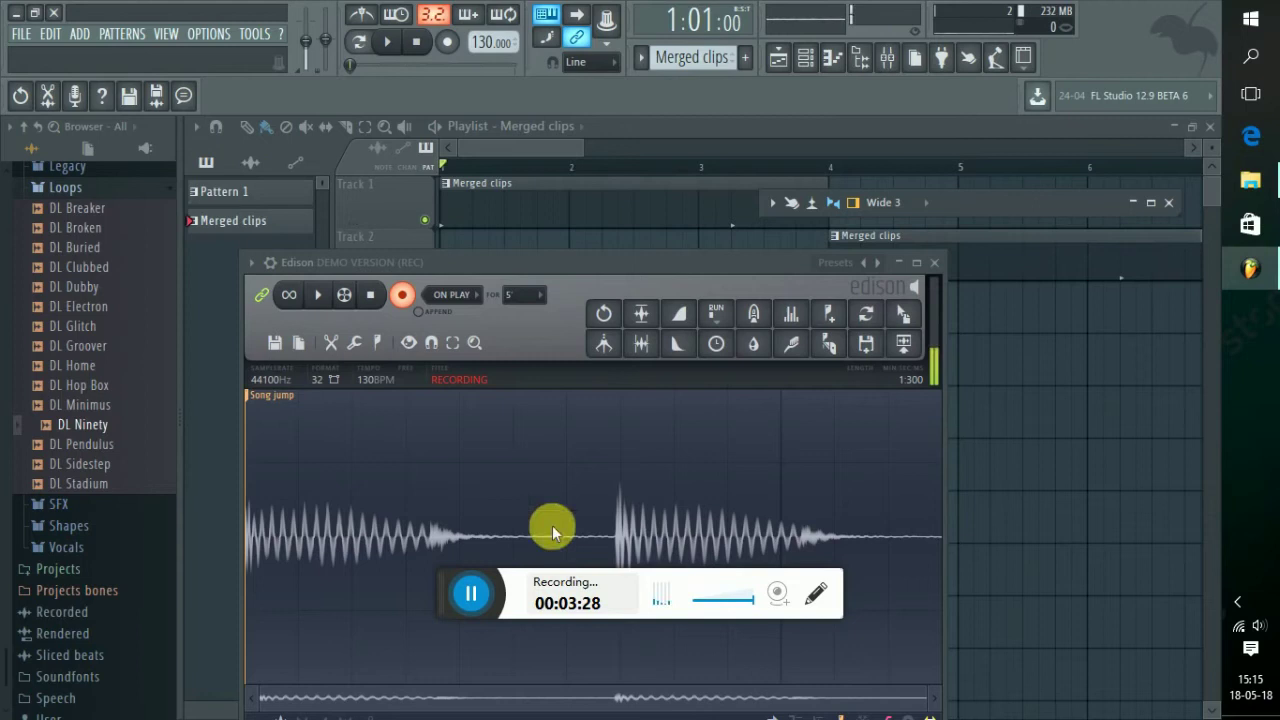
click(292, 344)
click(300, 345)
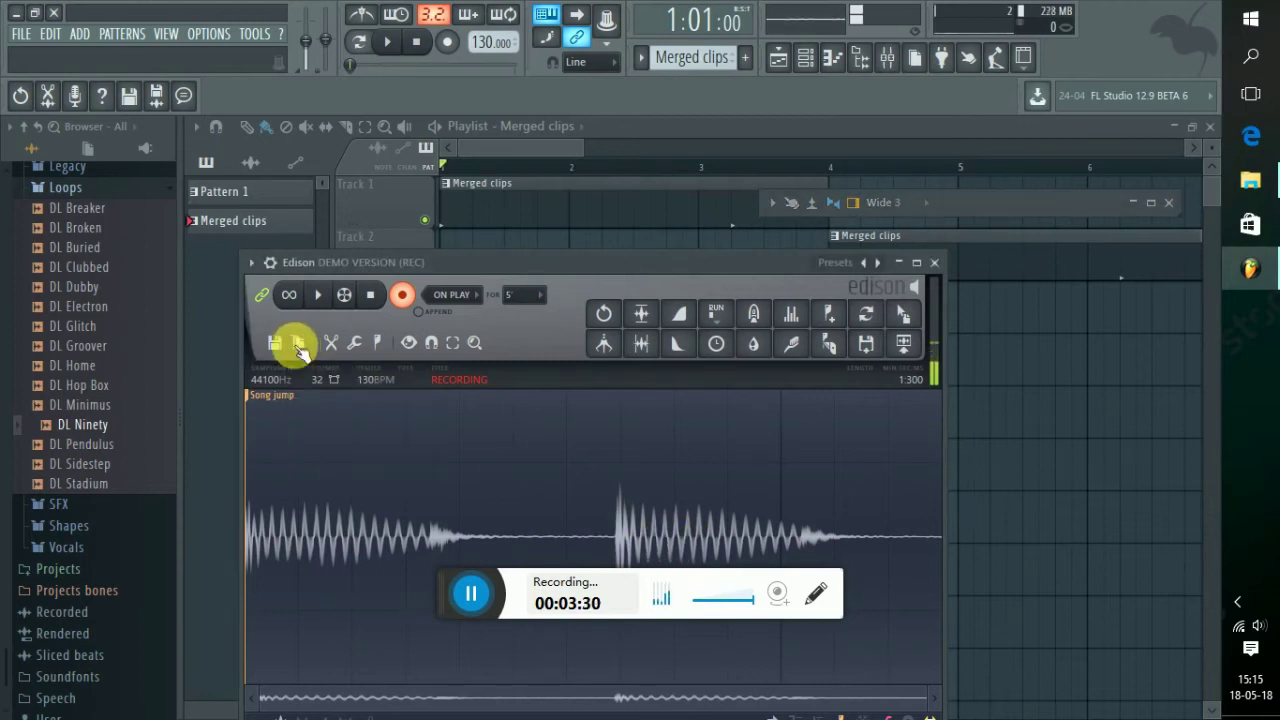
click(251, 262)
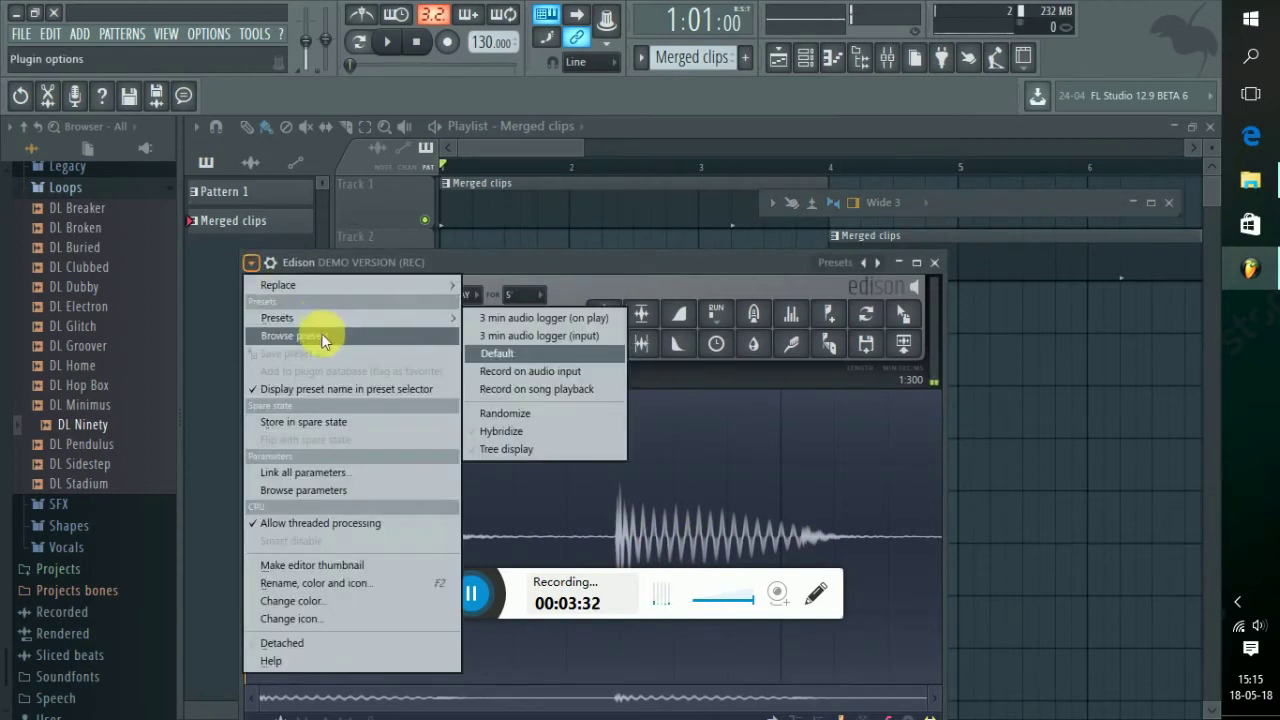
mouse_move(291, 282)
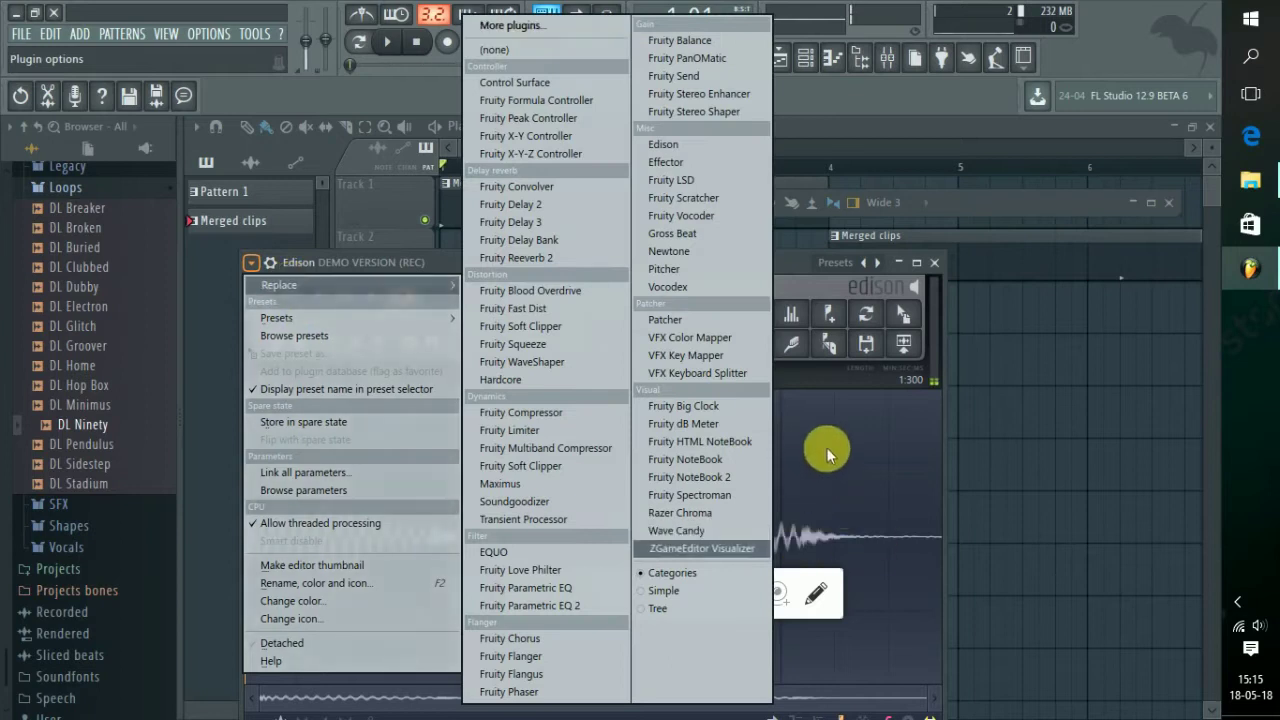
click(826, 447)
- Discard the test take by starting a new empty sample in Edison
click(294, 343)
click(290, 346)
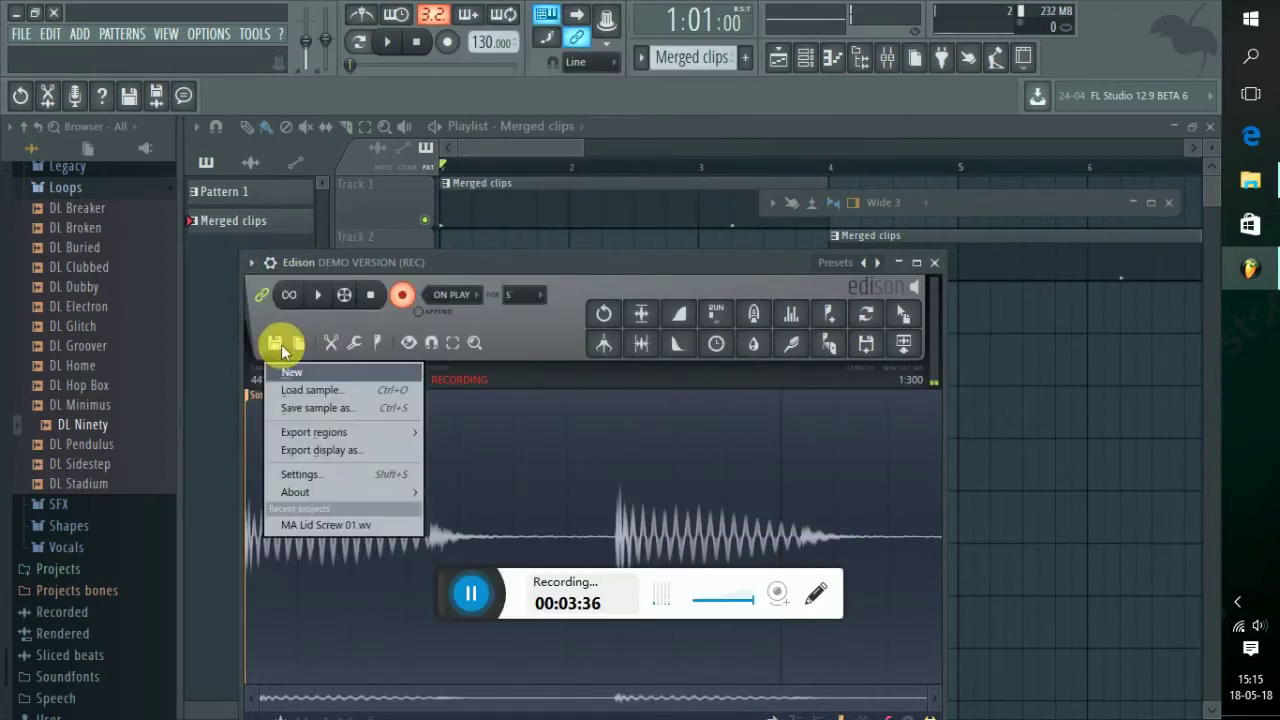
click(283, 345)
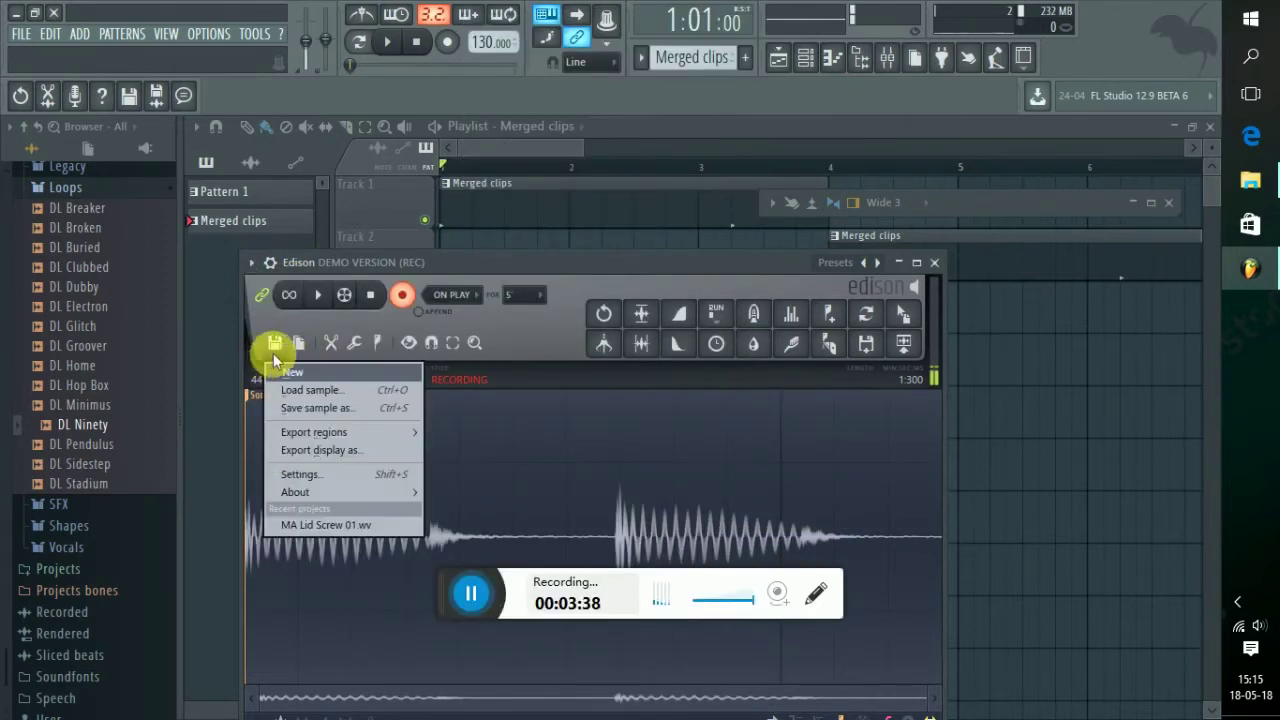
click(277, 372)
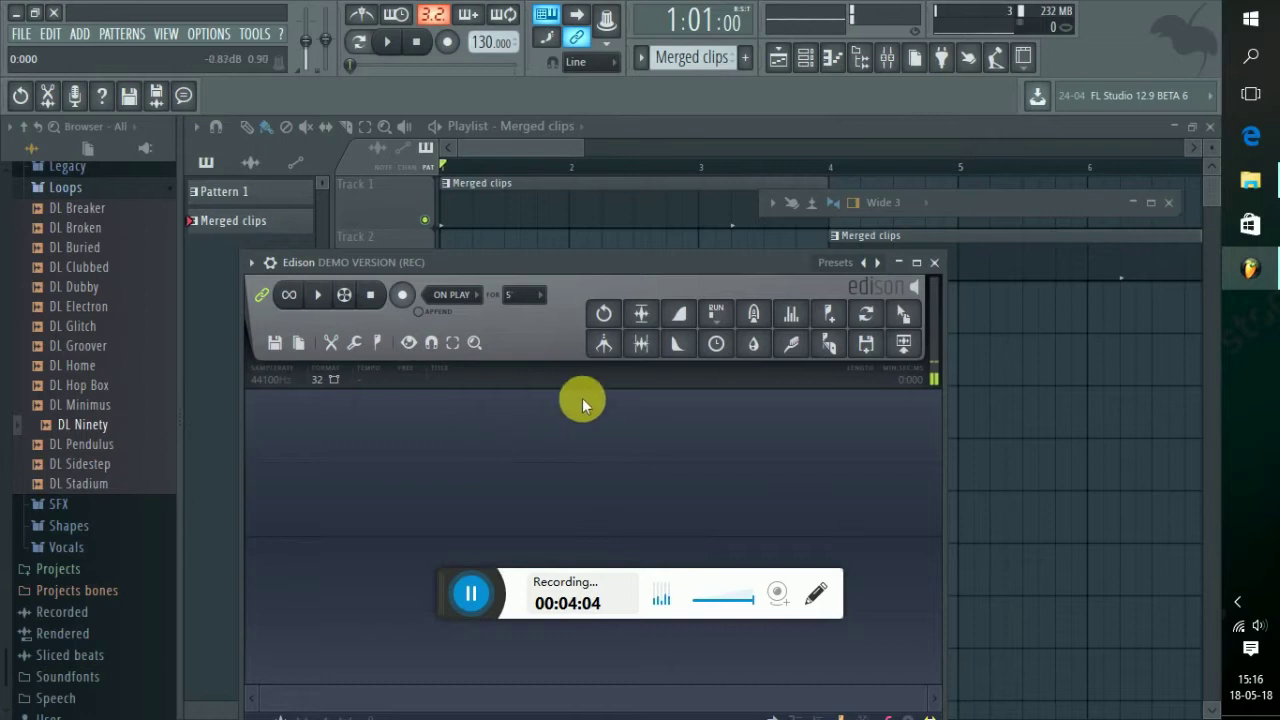
- Record the playing song into Edison, ending the recording and the playback once the take is long enough
click(402, 296)
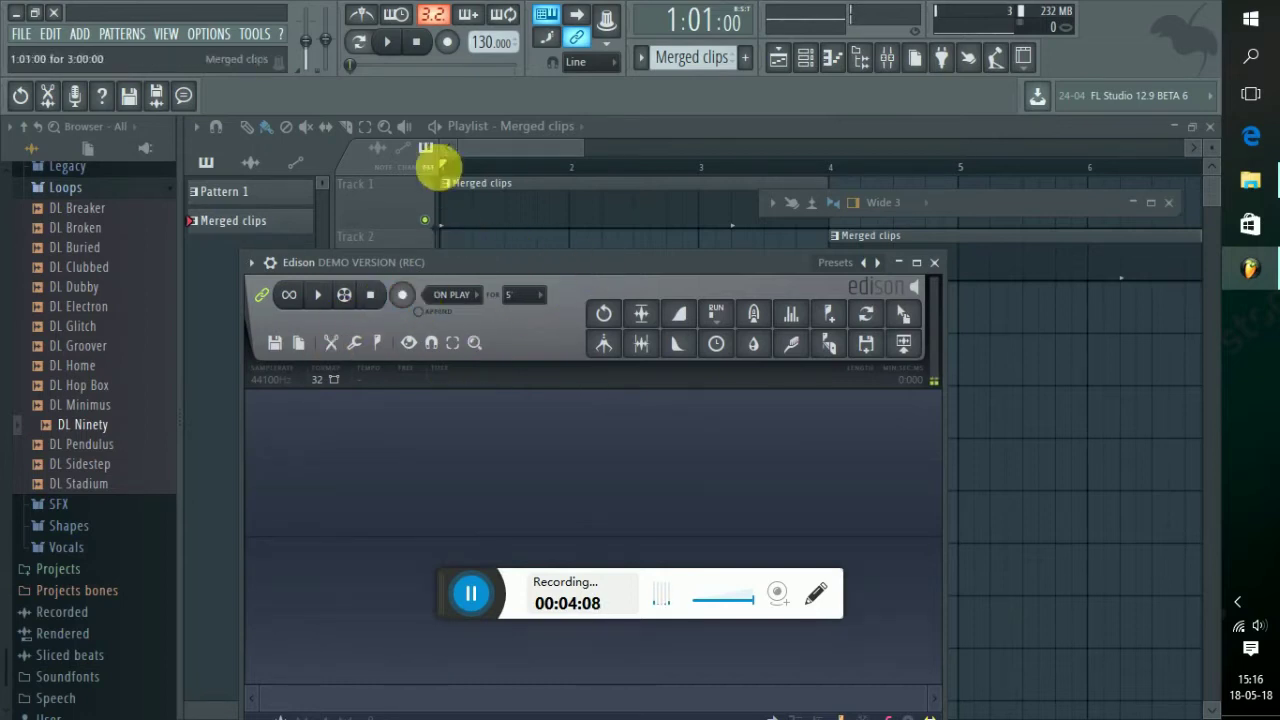
click(386, 41)
click(404, 296)
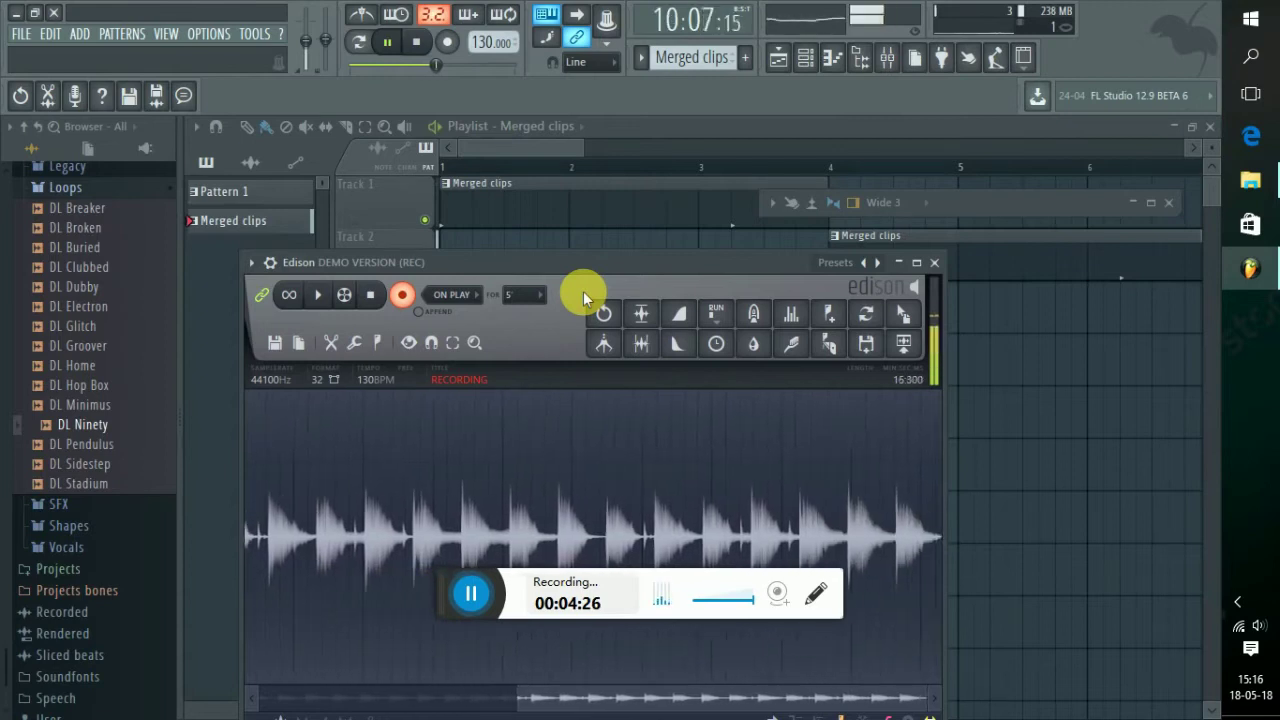
click(371, 295)
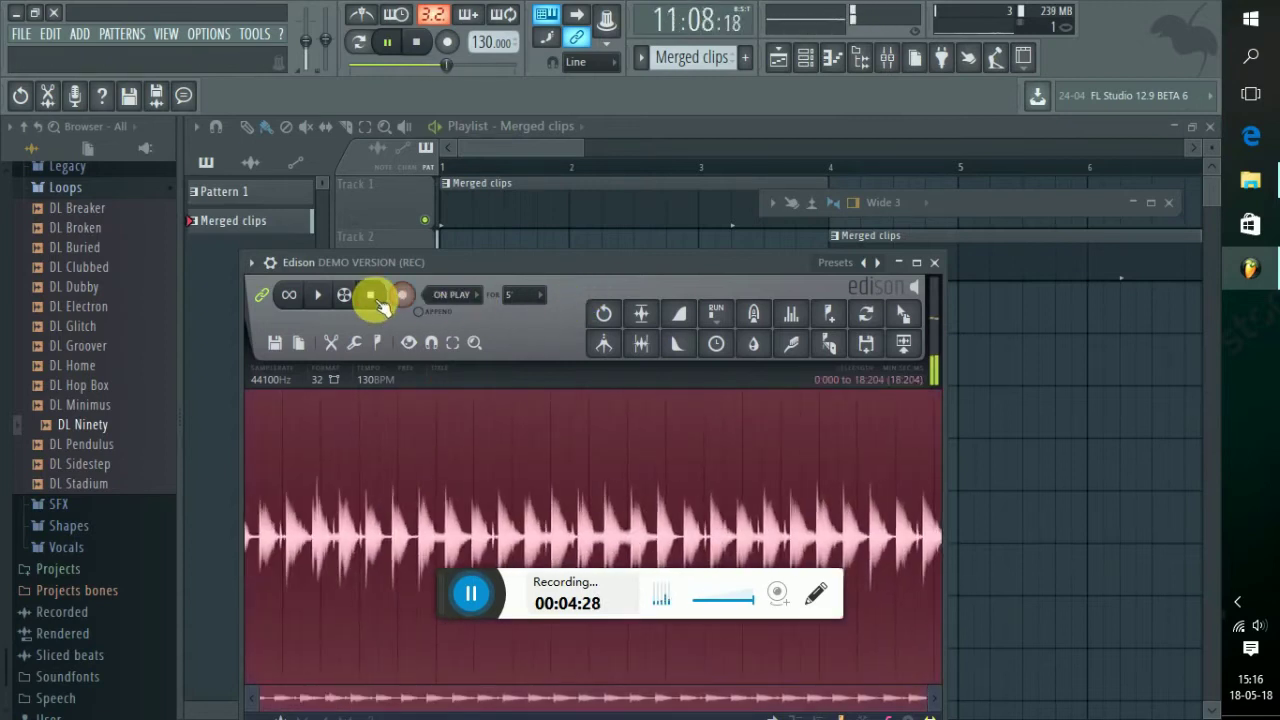
click(416, 42)
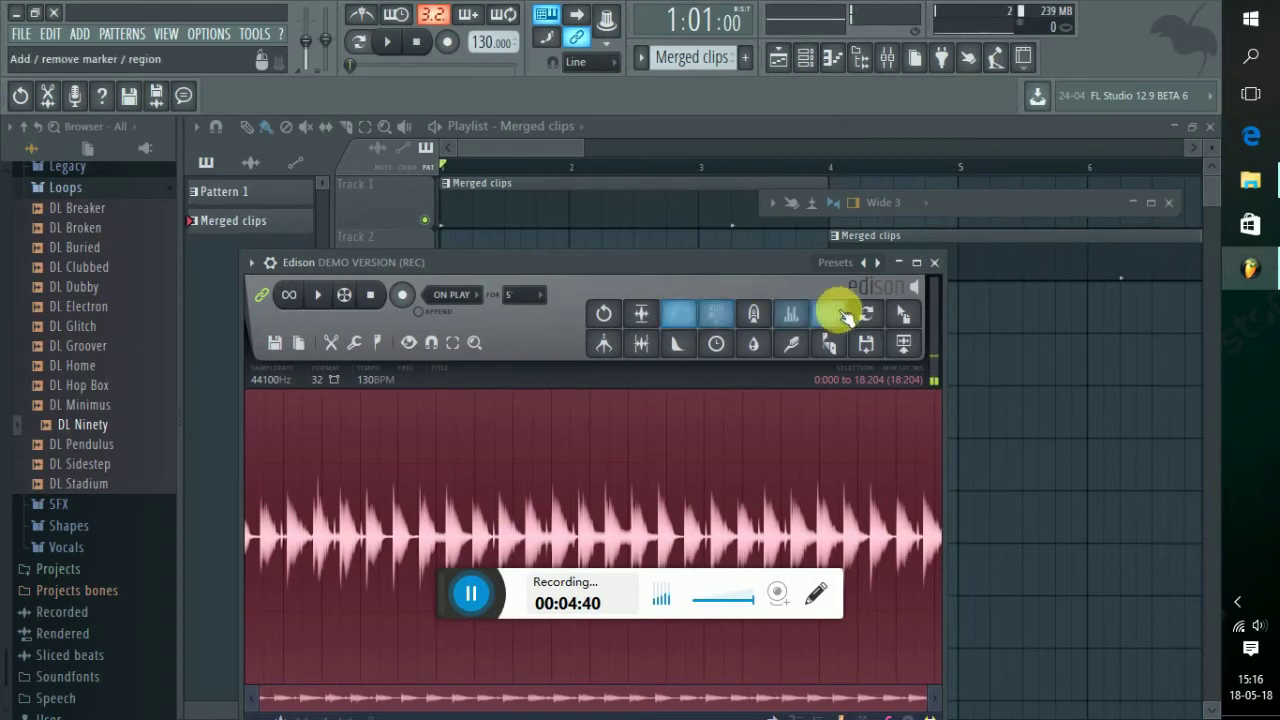
- Minimize Edison, set the mixer's audio input to (none), and minimize the mixer again
click(899, 263)
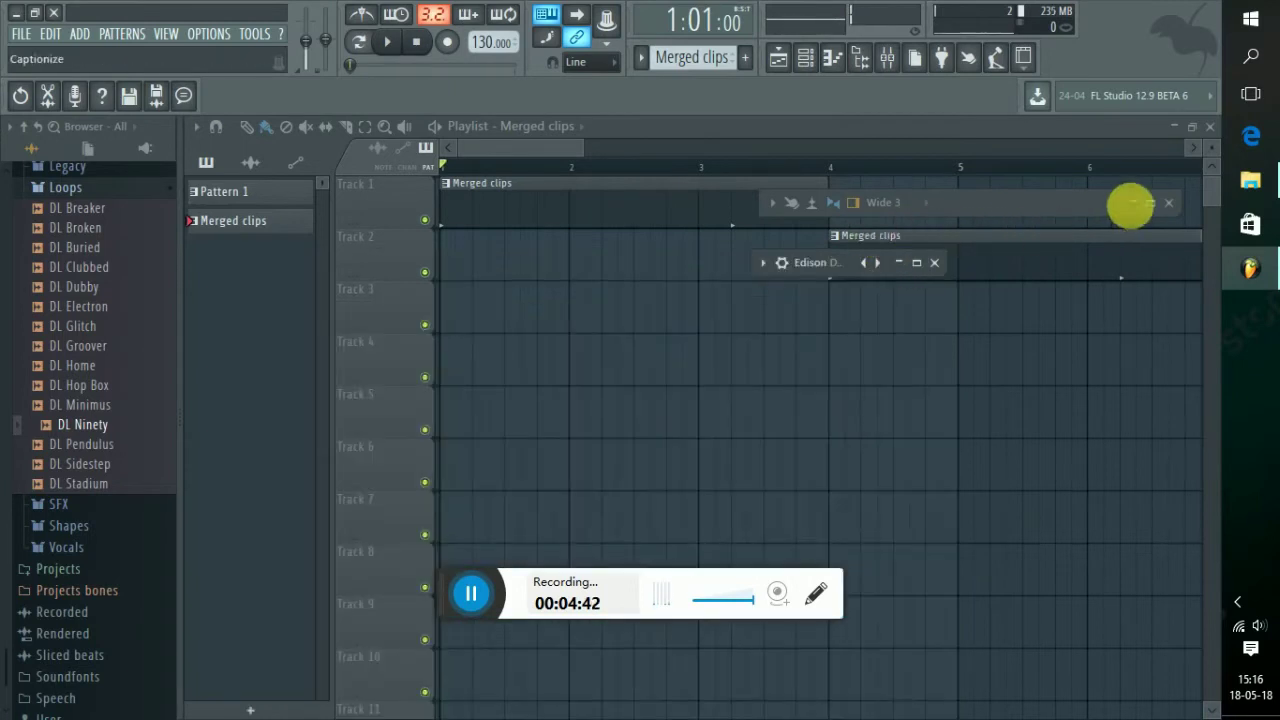
click(888, 62)
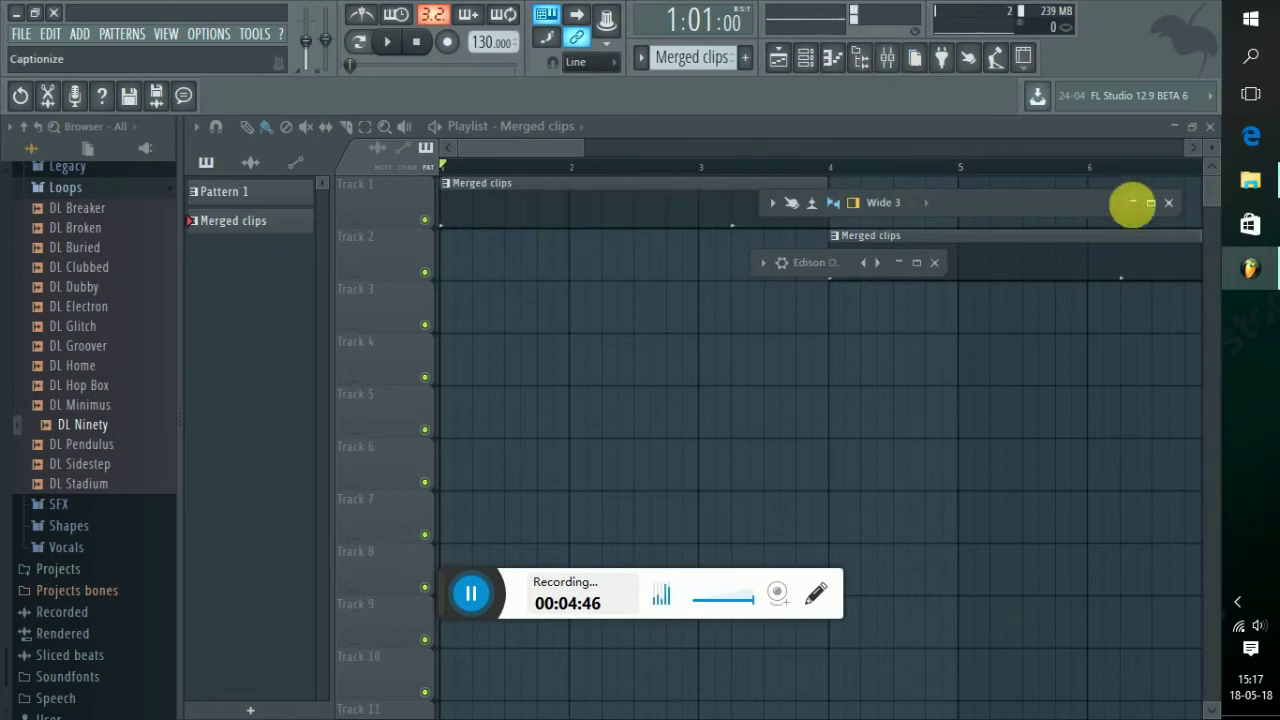
click(1150, 203)
click(1102, 152)
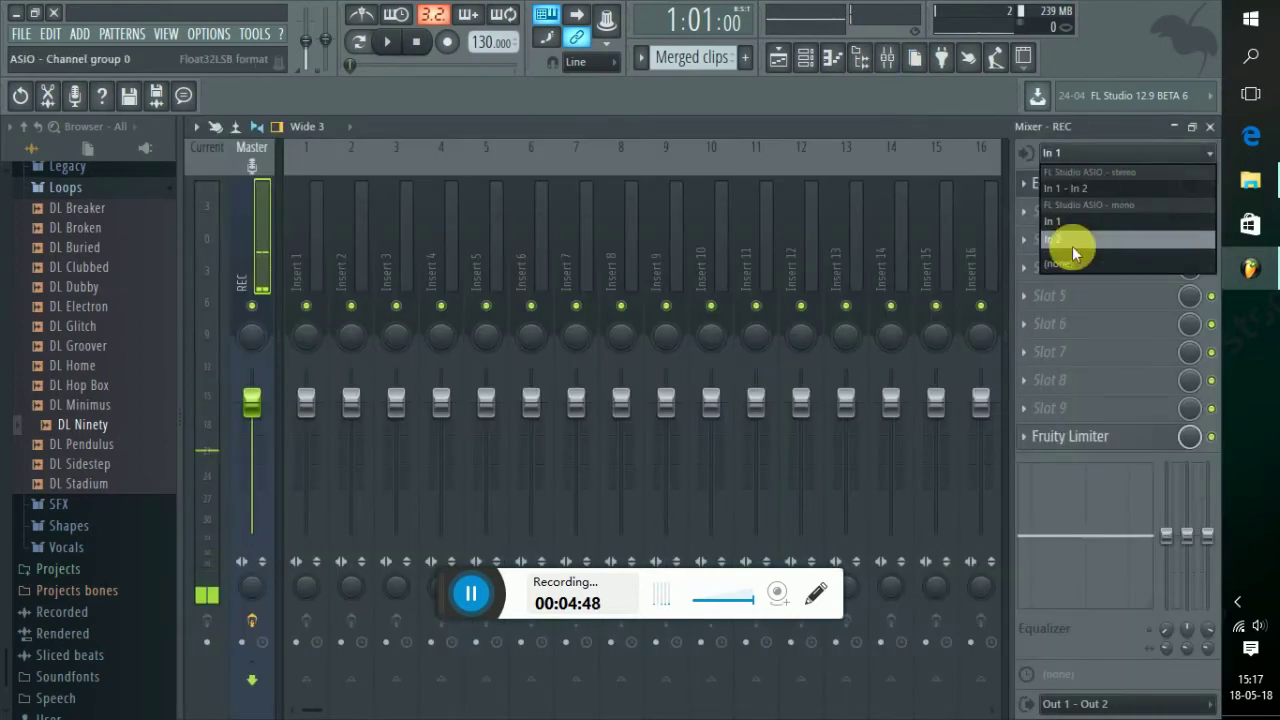
click(1064, 262)
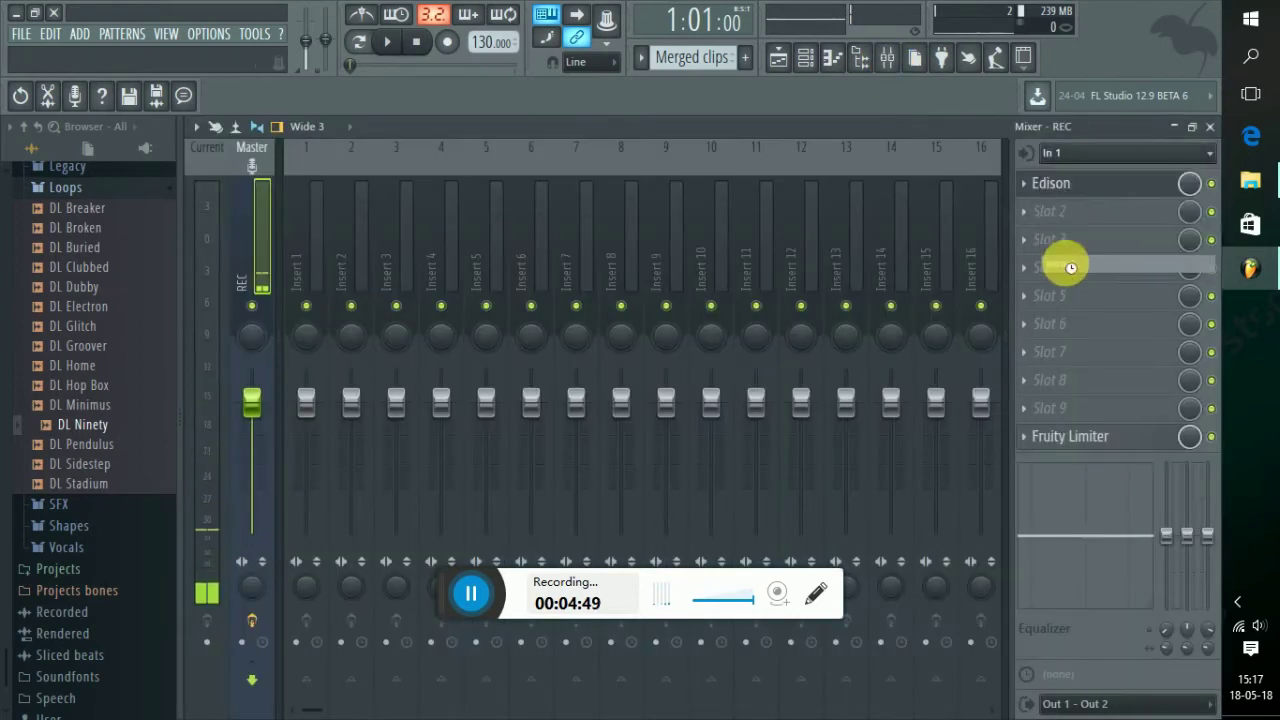
click(1175, 128)
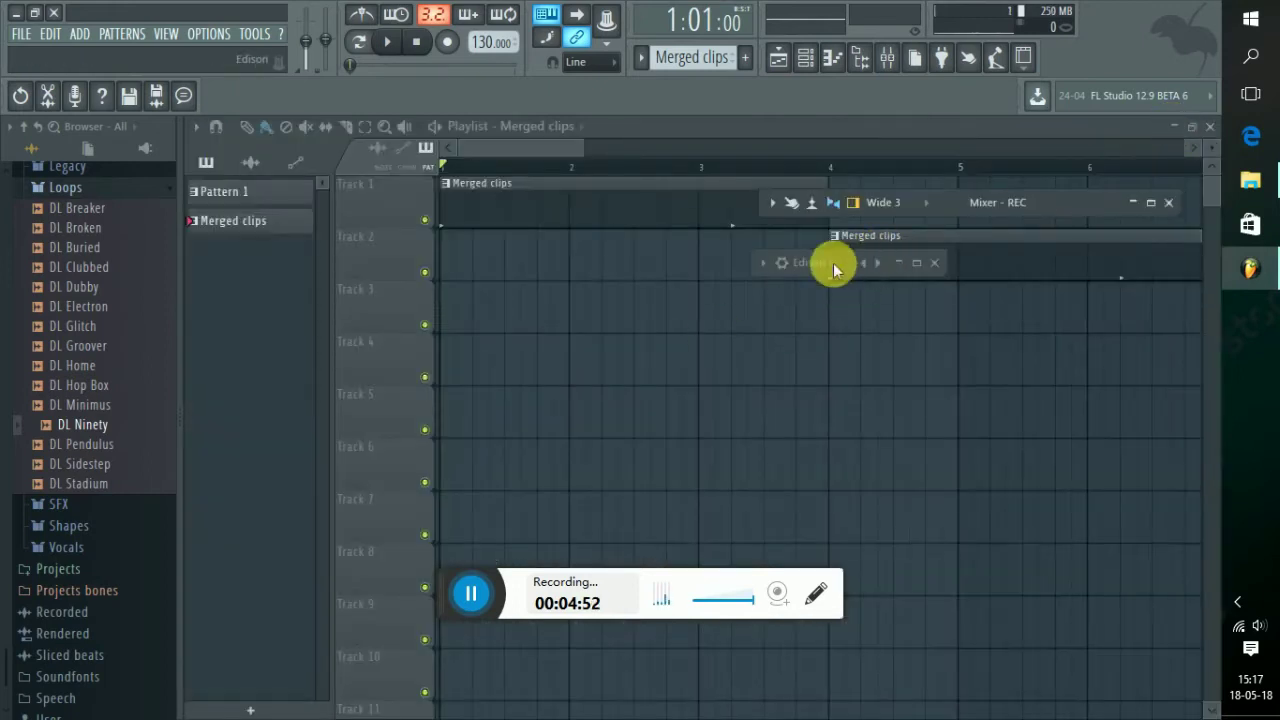
- Maximize Edison and play back the recorded take, stopping it partway through
click(915, 263)
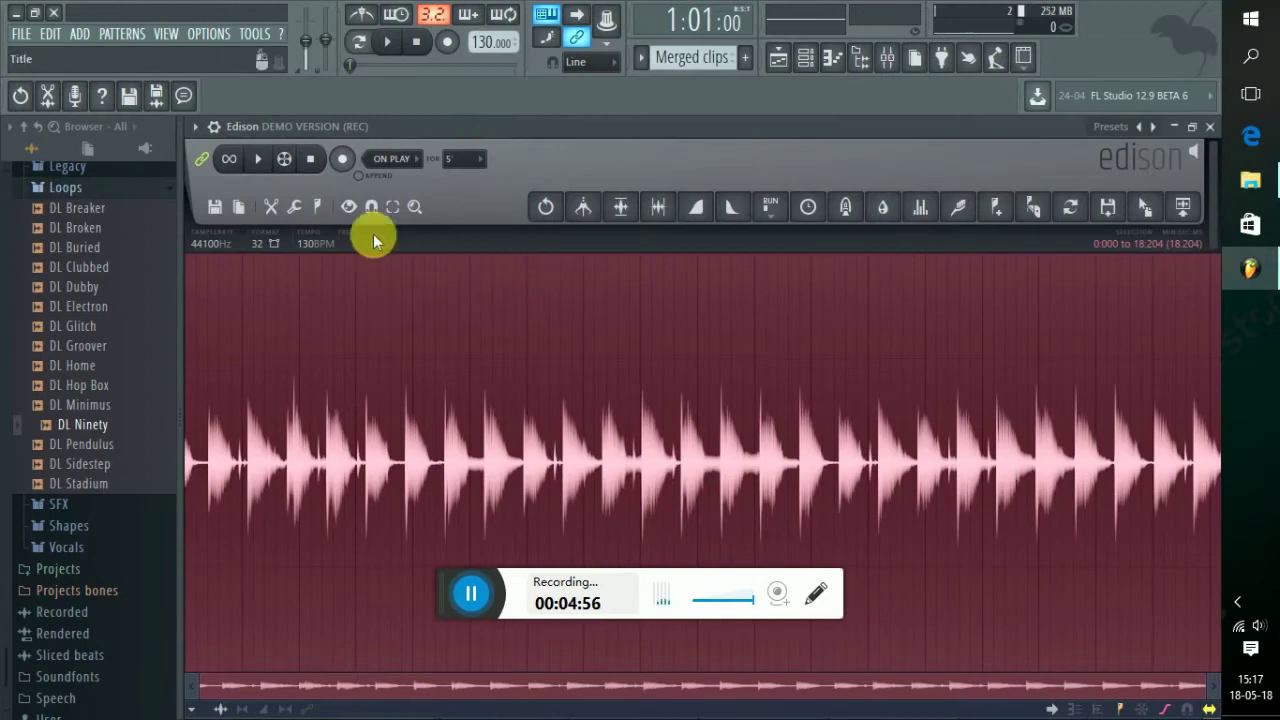
click(260, 160)
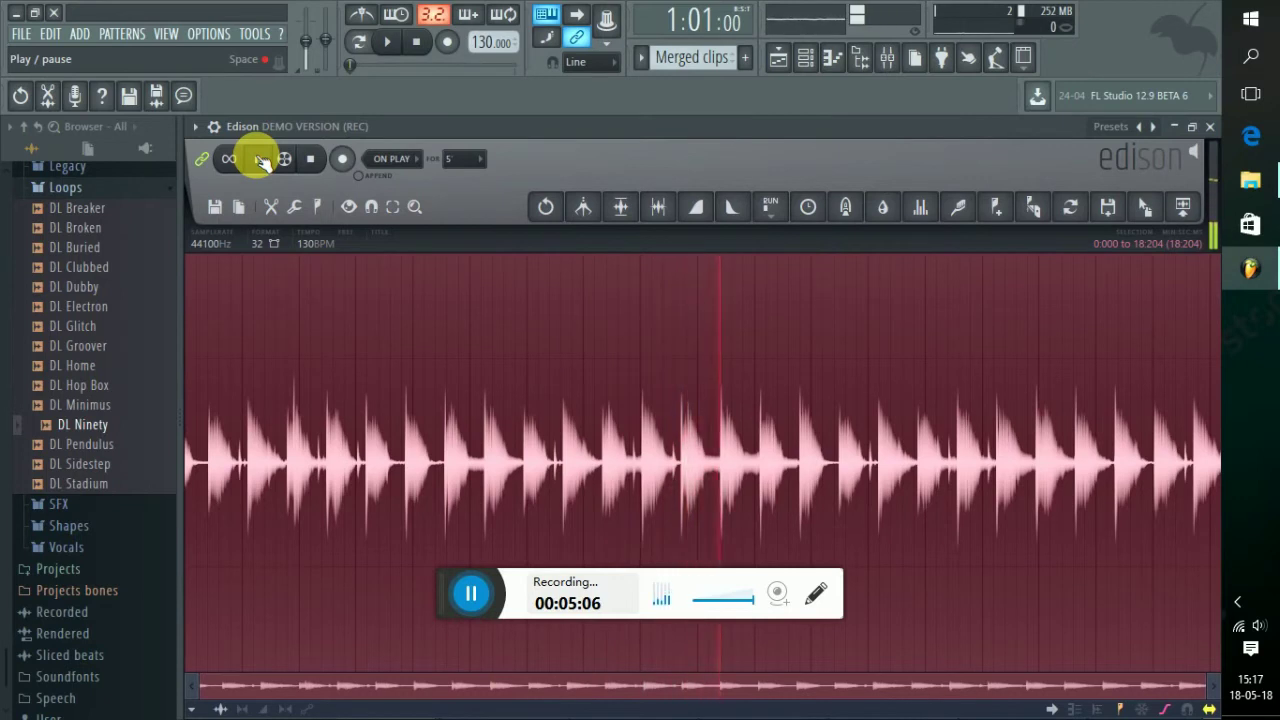
click(260, 160)
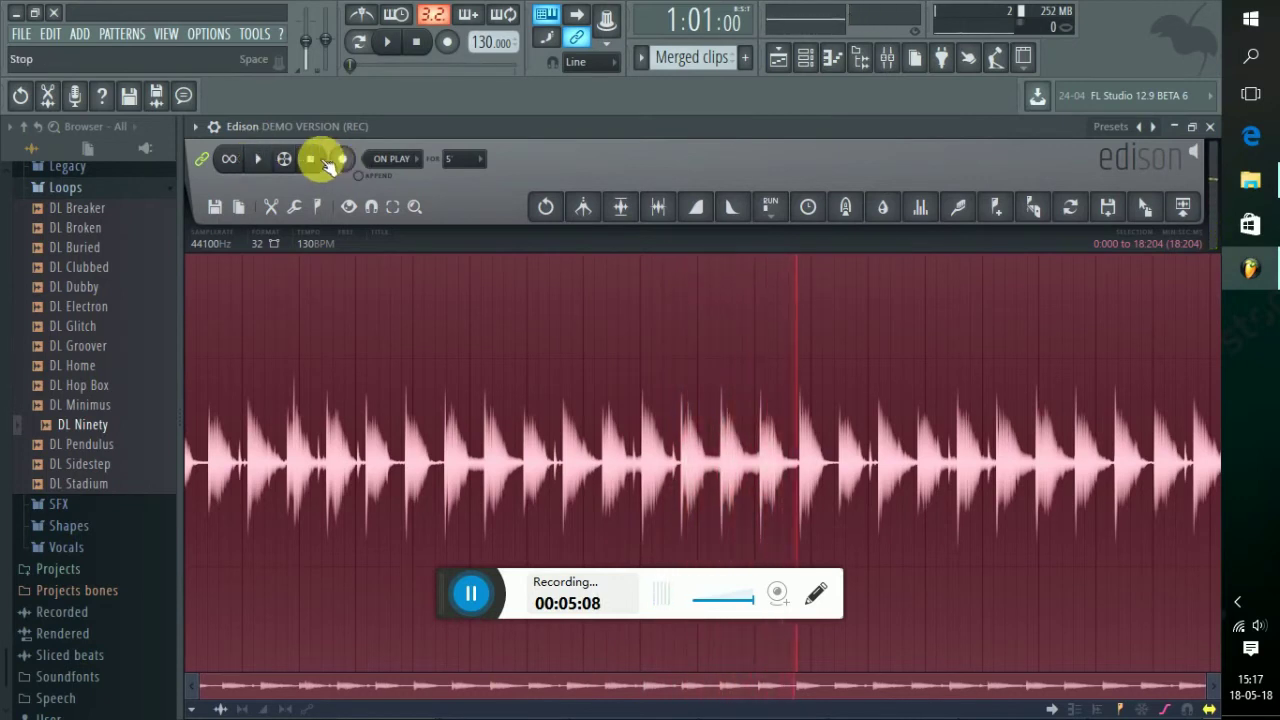
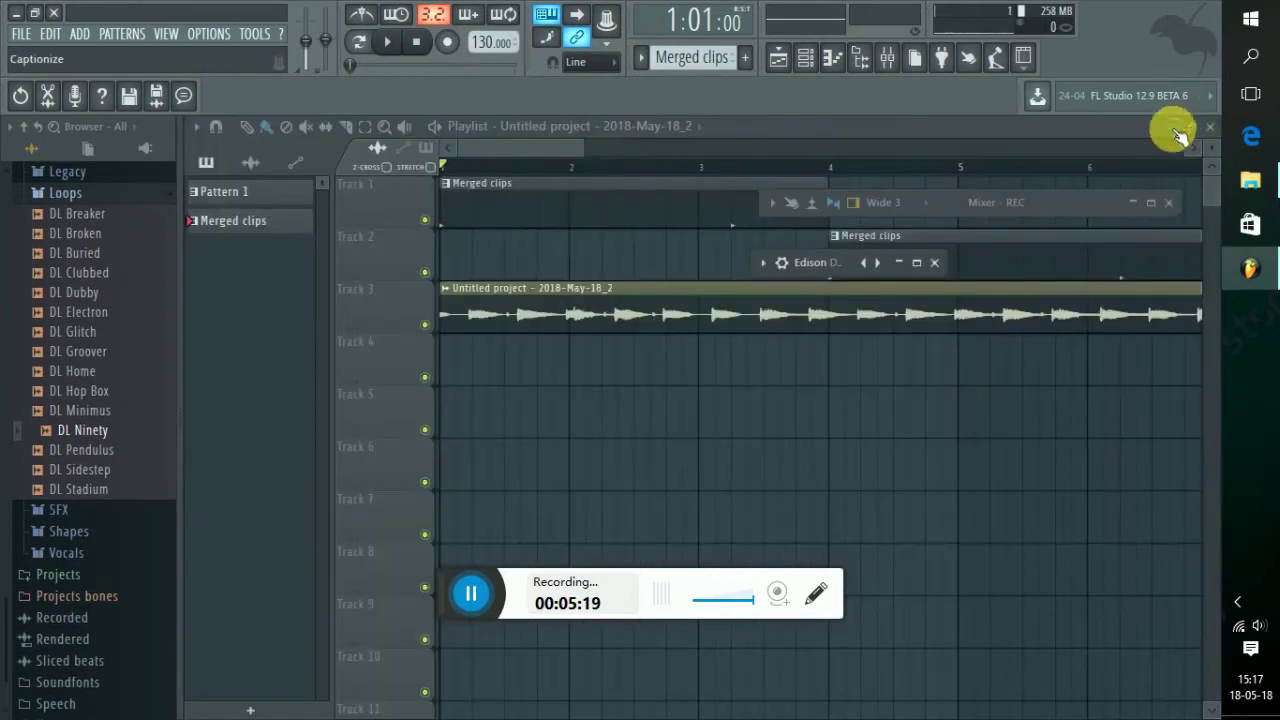
- Close the minimized mixer and Edison windows to clear the playlist view
click(1174, 127)
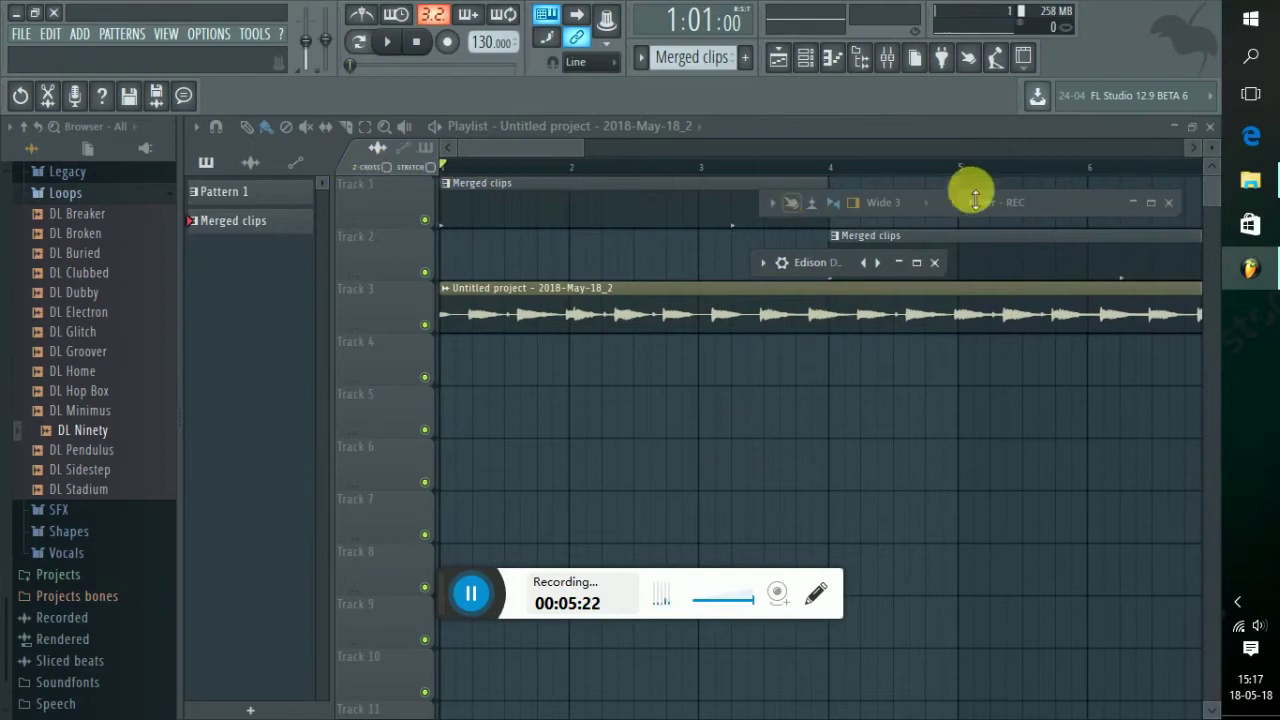
click(1133, 203)
click(1133, 204)
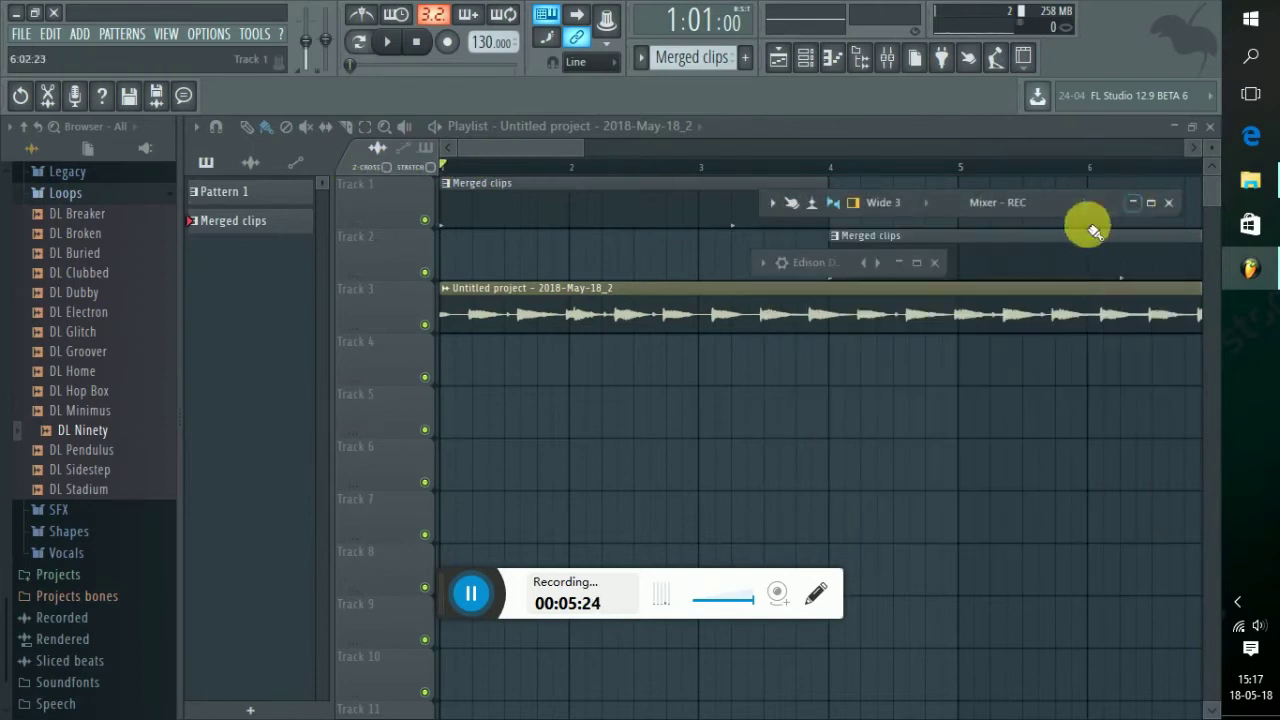
click(1169, 203)
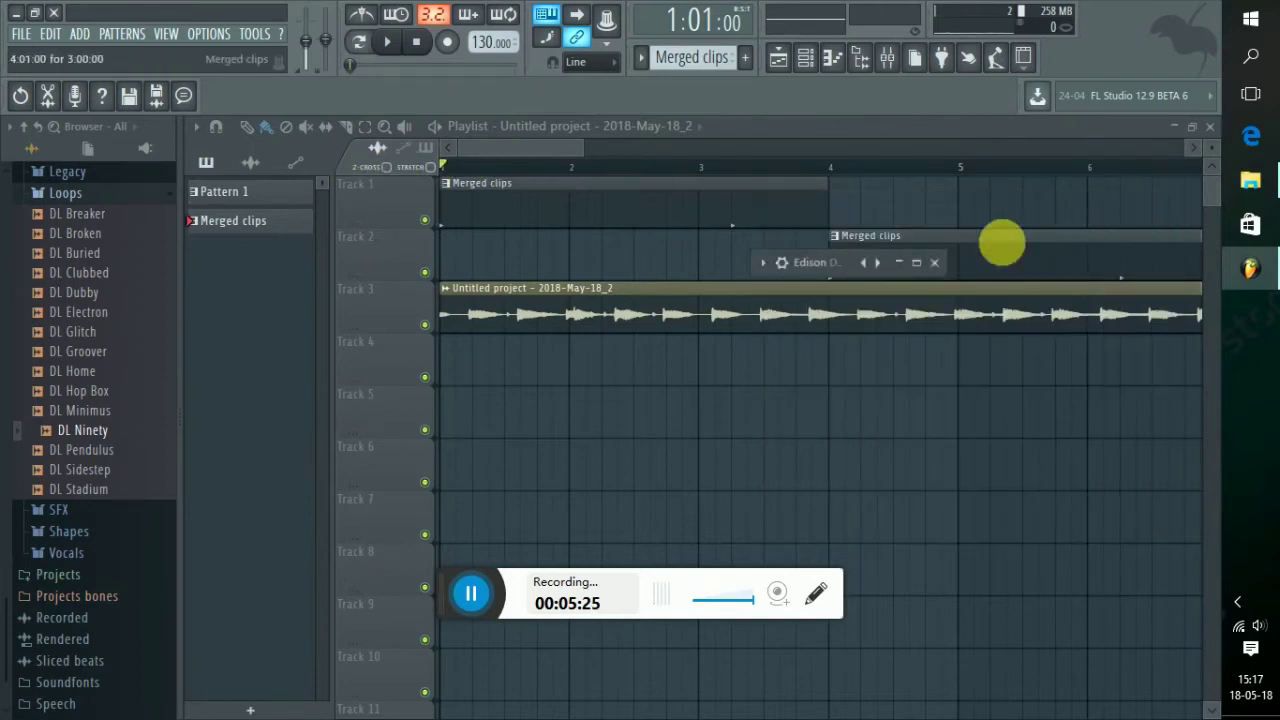
click(934, 263)
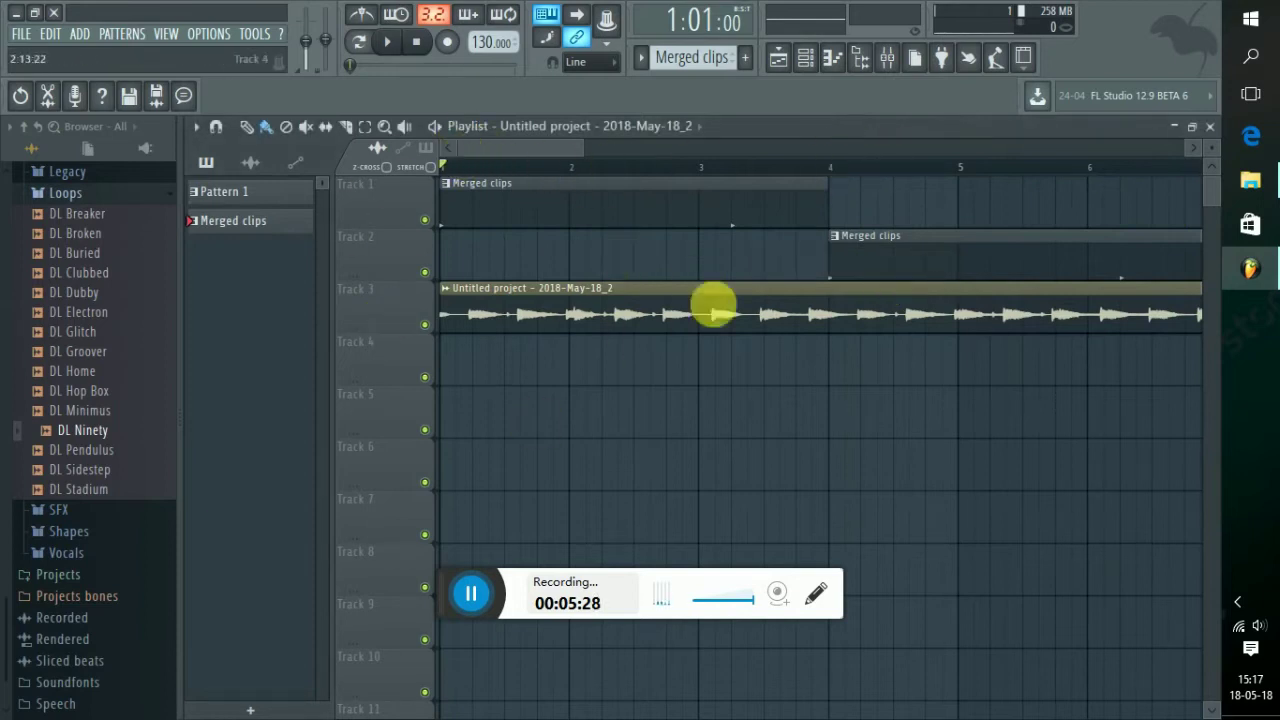
click(1175, 126)
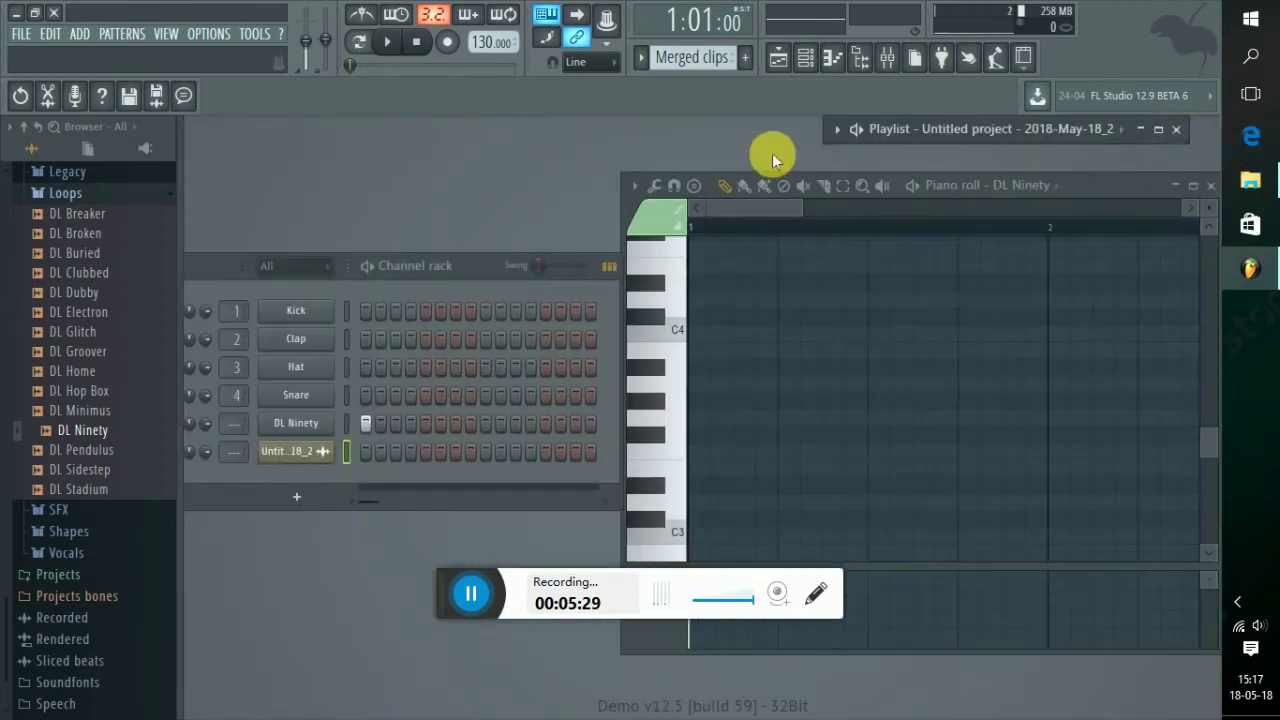
click(779, 60)
click(779, 60)
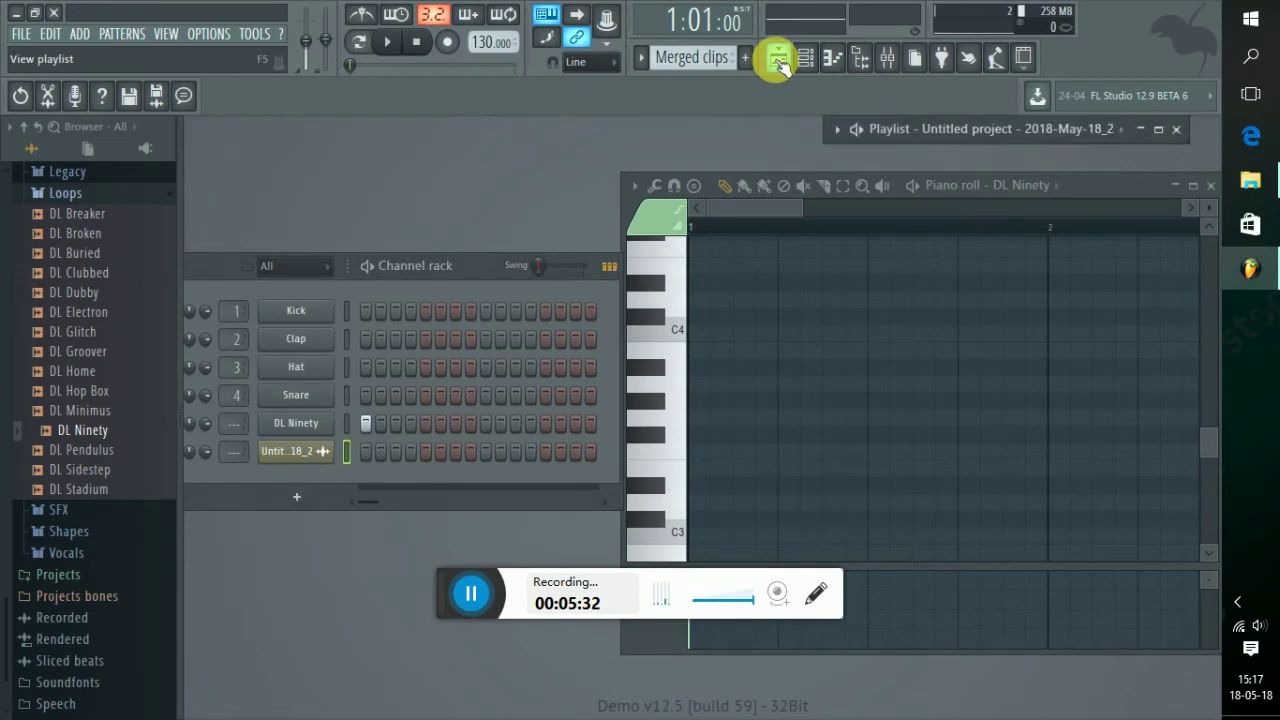
click(1170, 128)
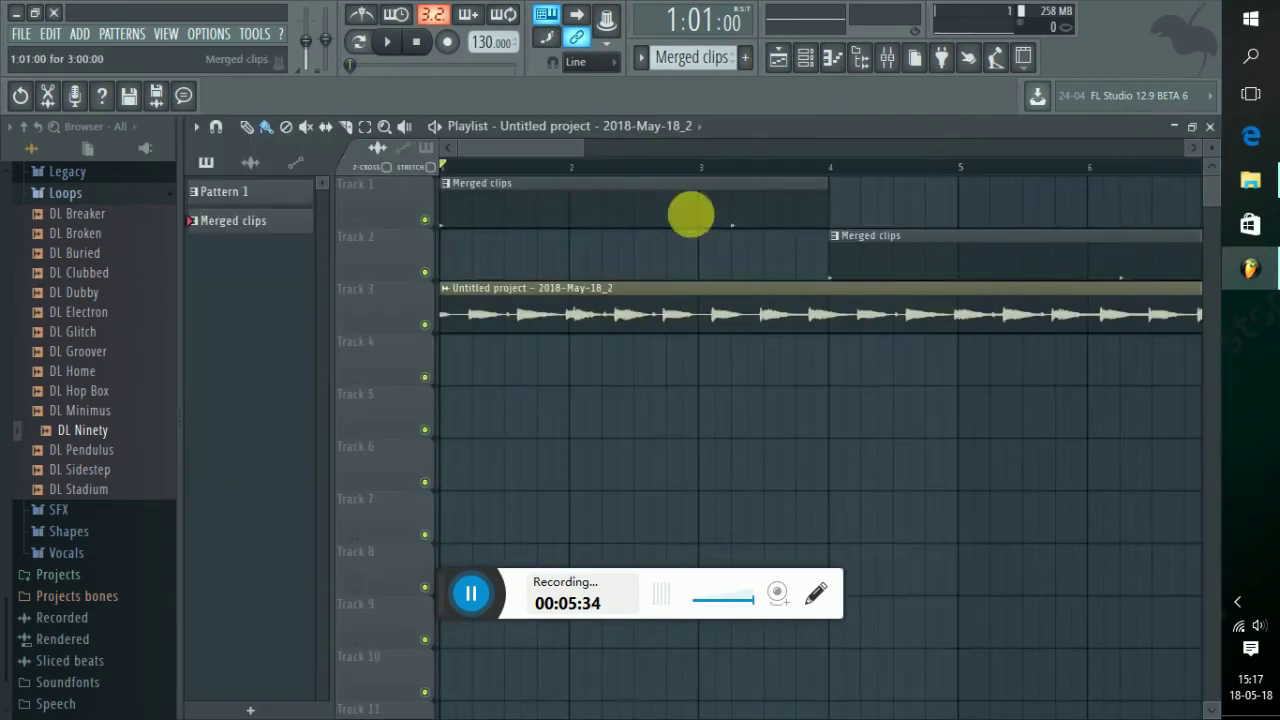
- Inspect the channel settings of the recorded audio clip on Track 3 and close them
double_click(578, 300)
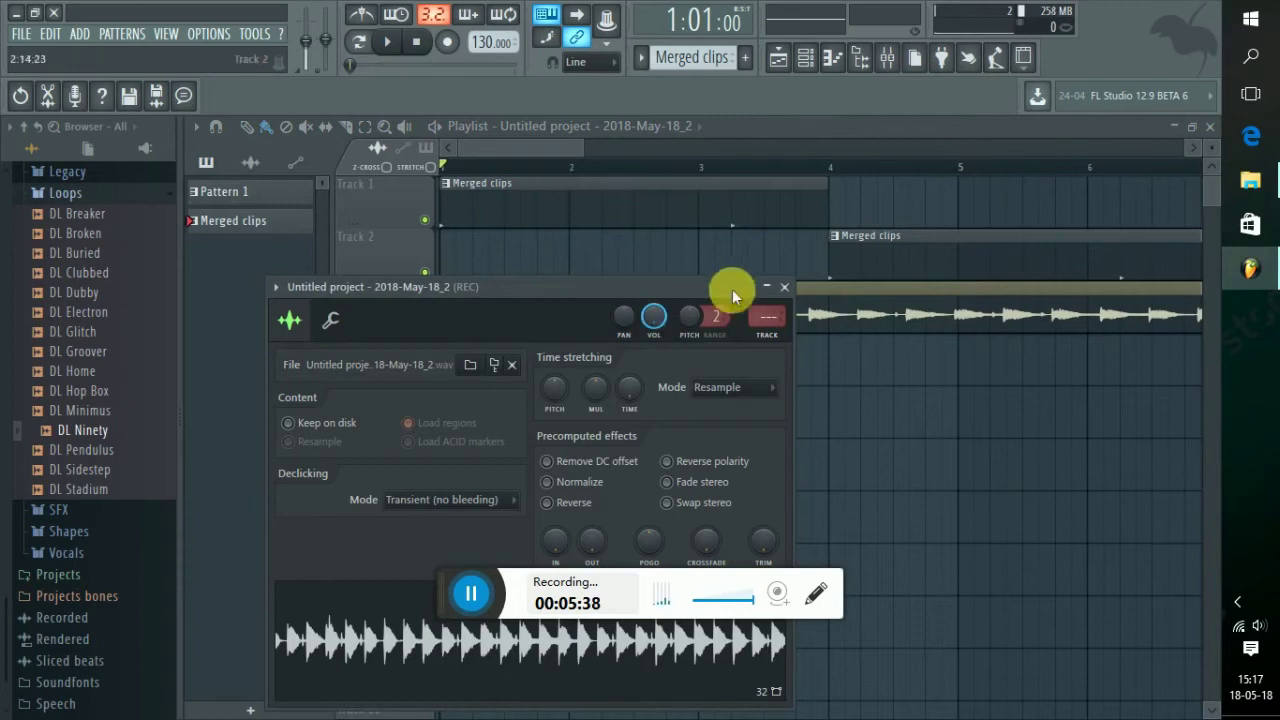
click(784, 287)
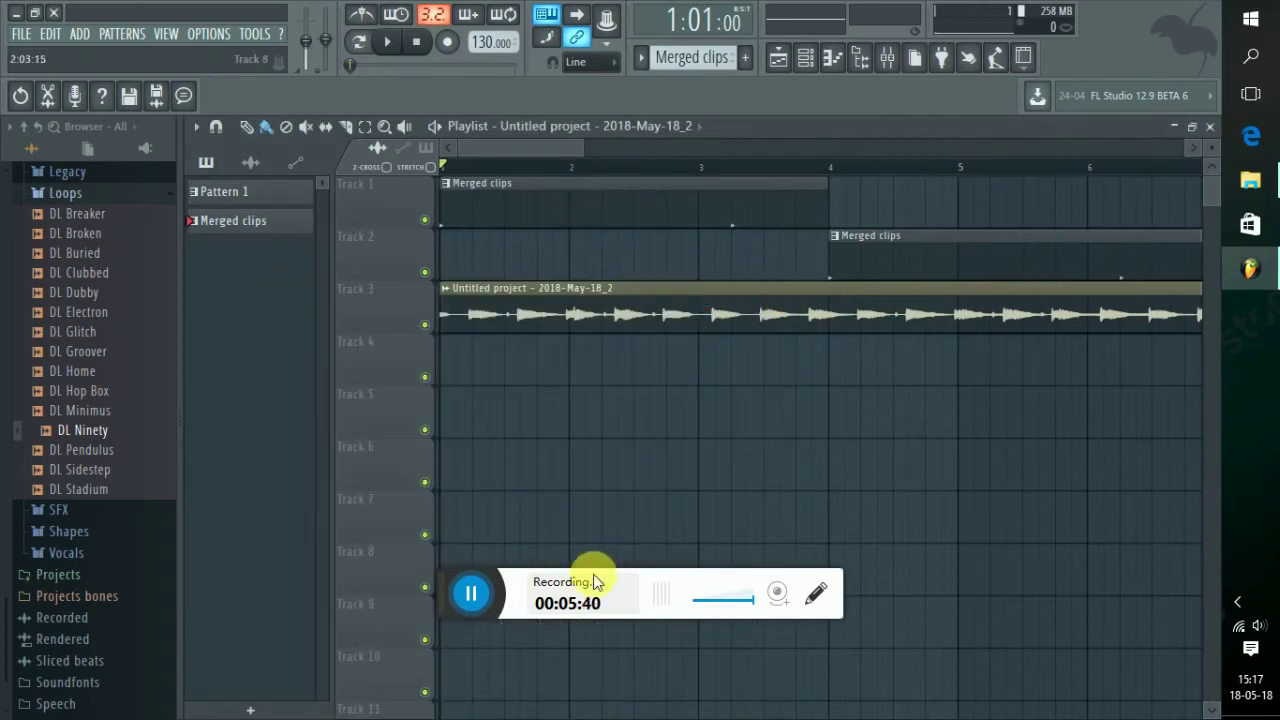
- Play the playlist briefly, stop it, and mute Track 1
key(space)
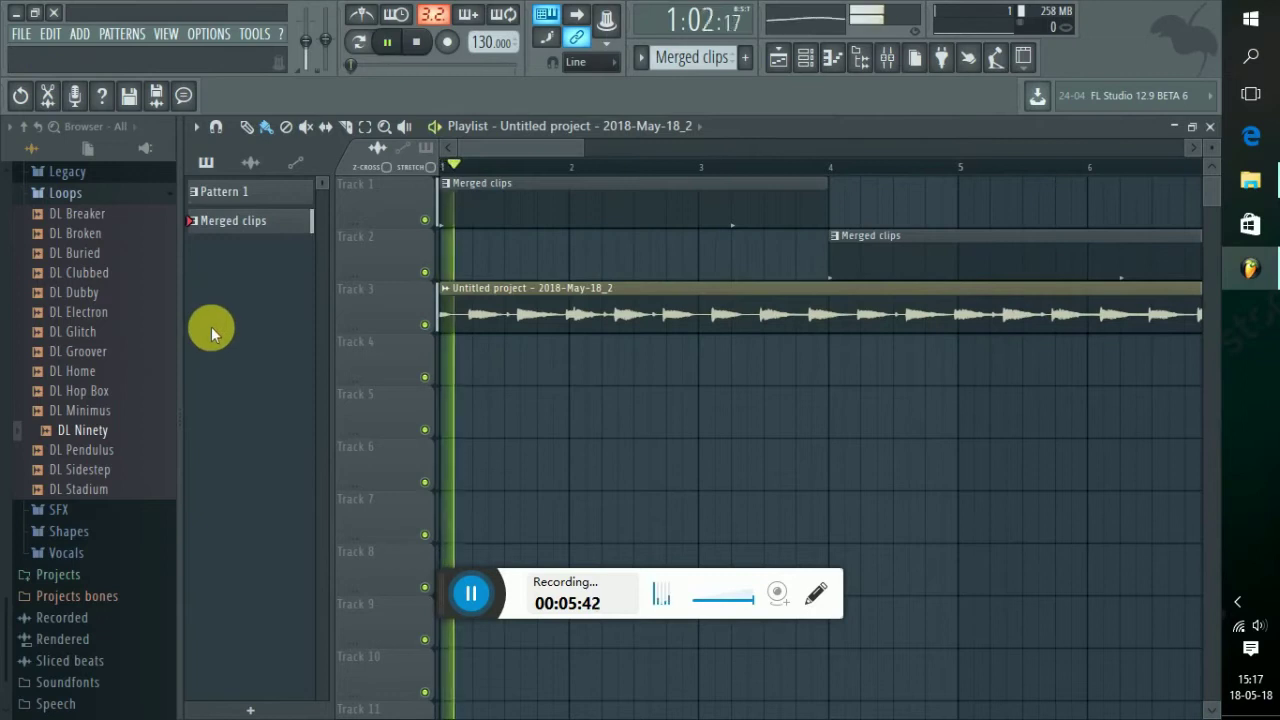
key(space)
click(424, 219)
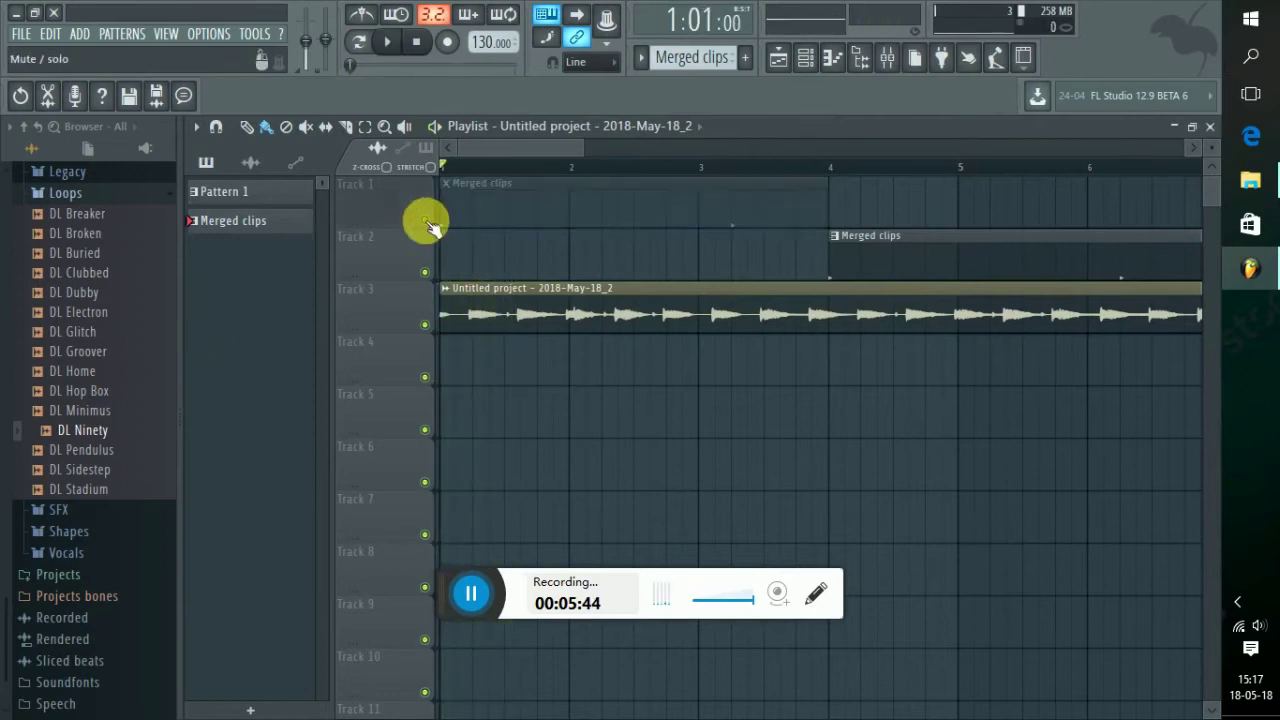
- Play the playlist, mute Track 2 so only the recorded clip on Track 3 sounds, and stop playback
key(space)
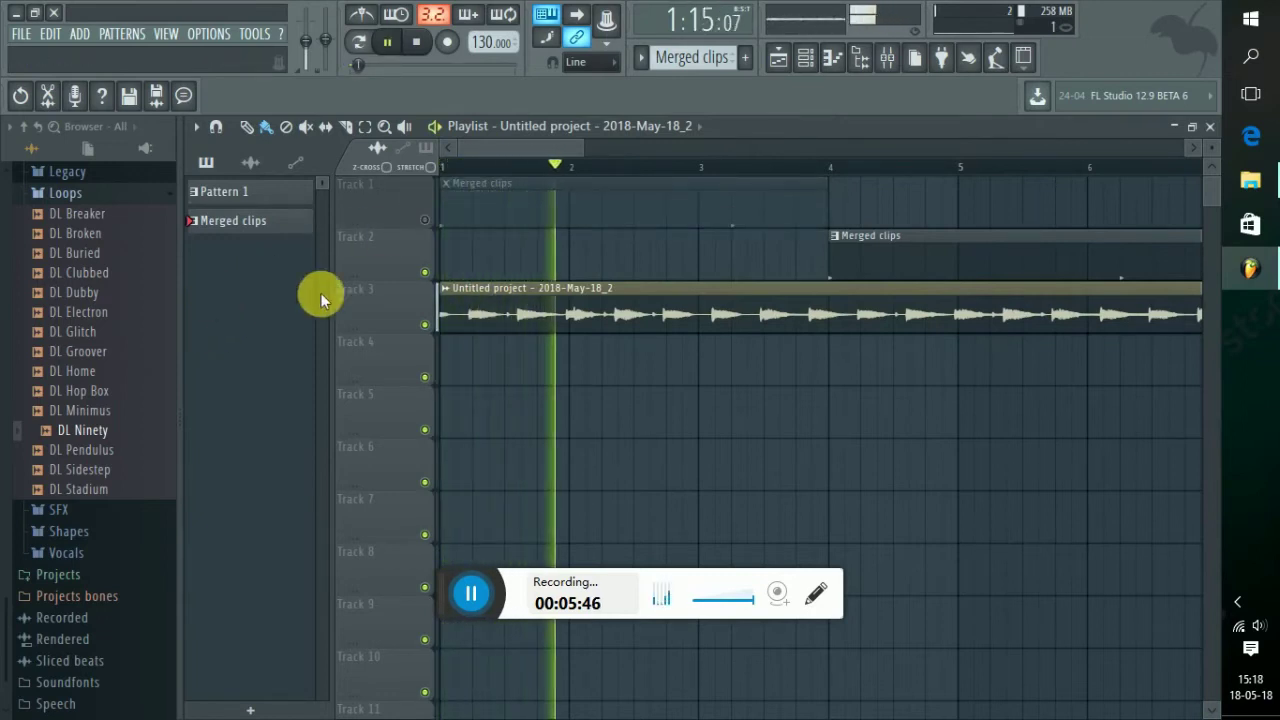
click(422, 273)
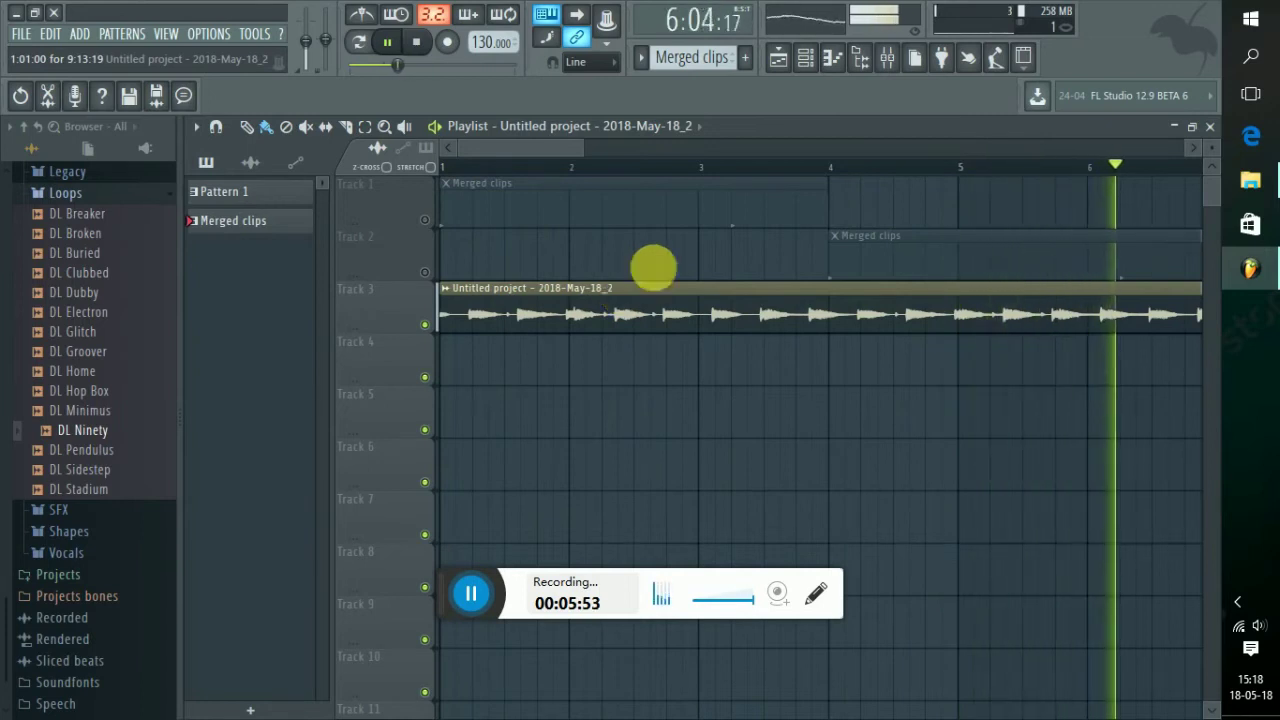
scroll(697, 172, down, 2)
scroll(697, 172, down, 3)
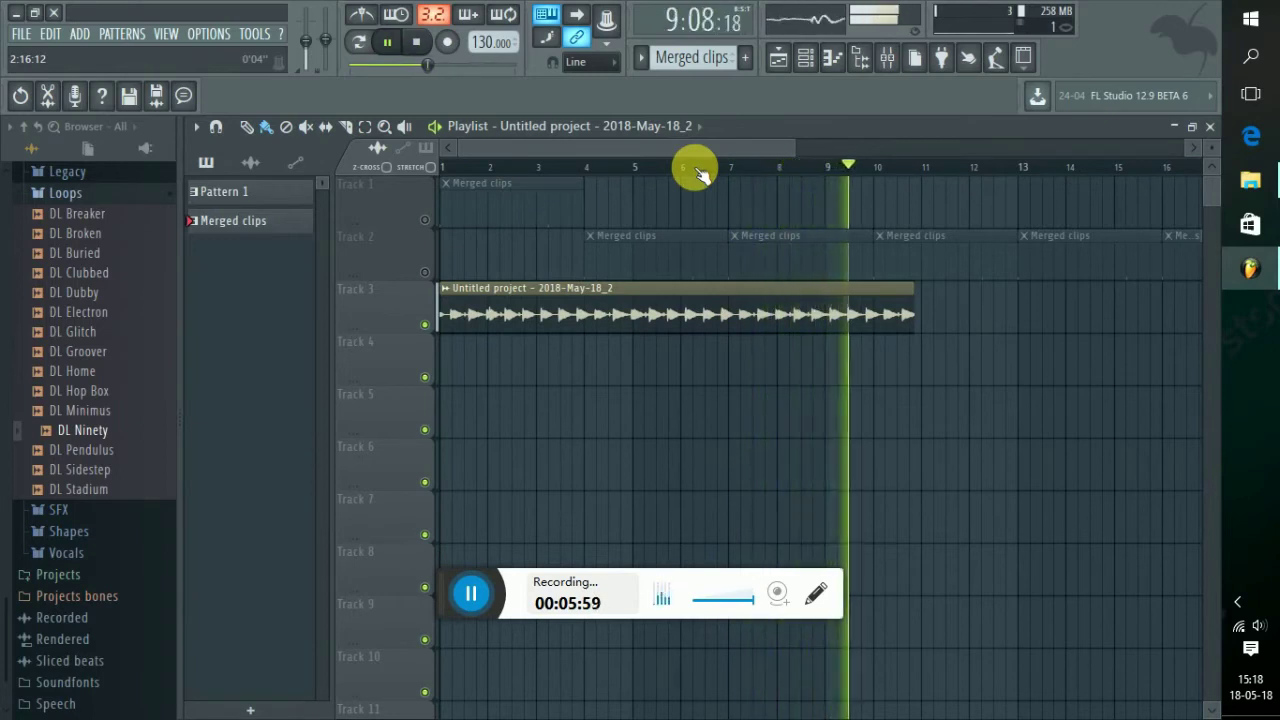
key(space)
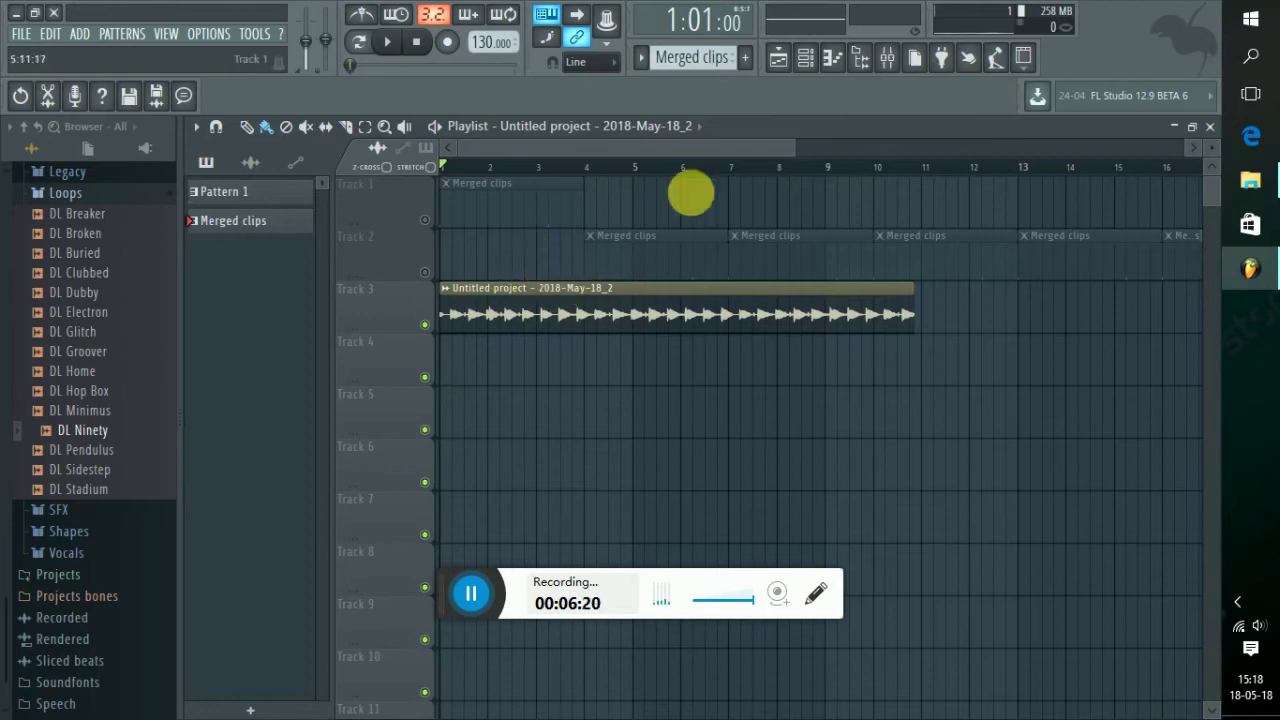
- Open the mixer full size and lower the master track's fader to about -4.5 dB
click(889, 58)
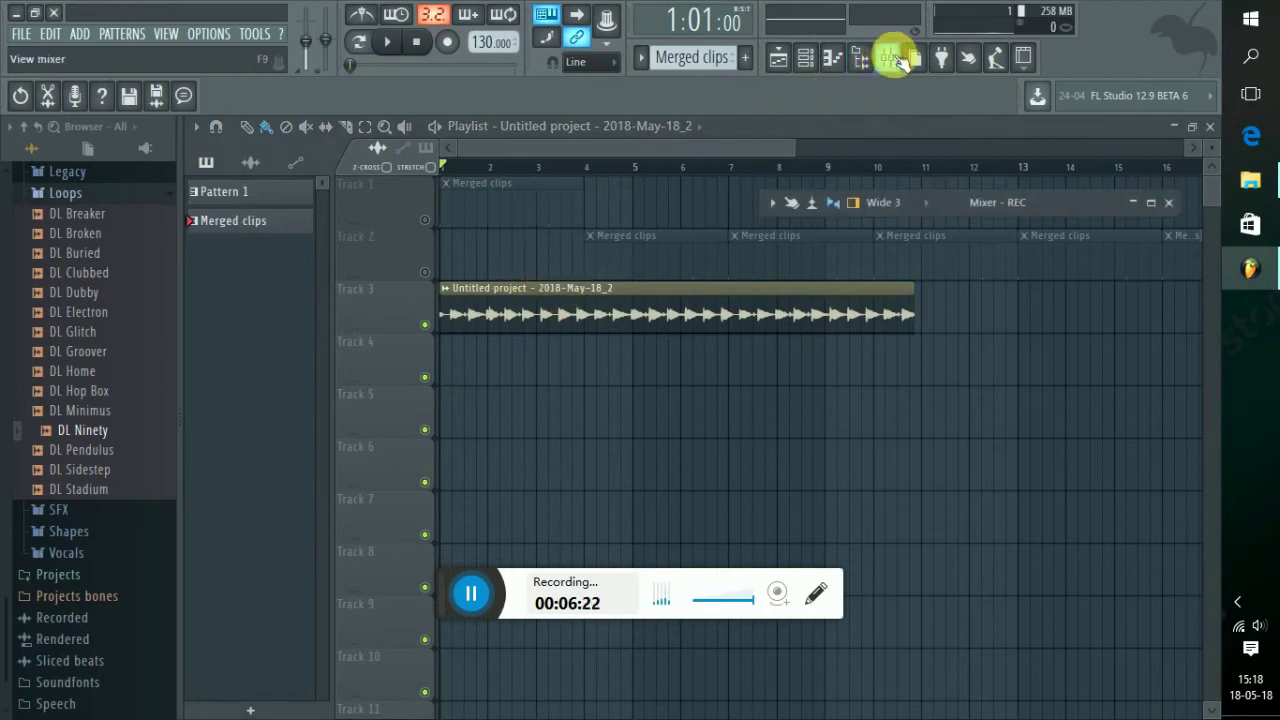
click(1152, 204)
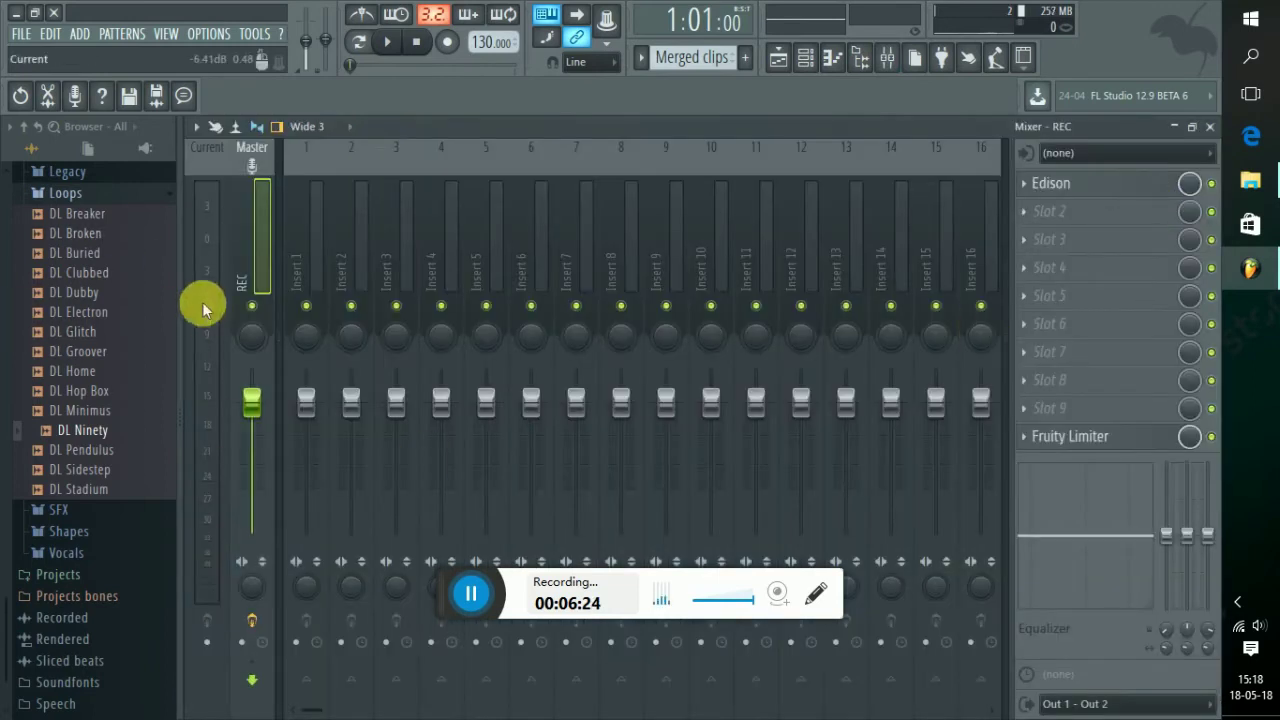
drag(252, 403, 252, 449)
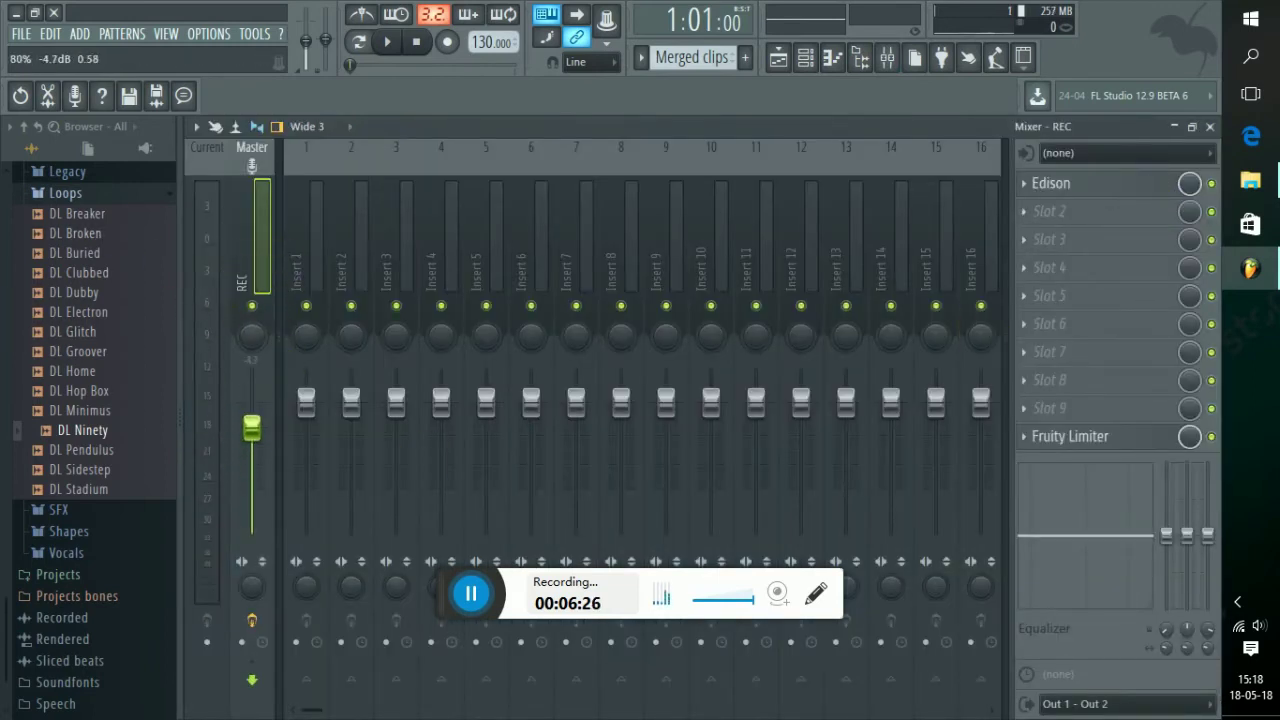
- Look at the editing tools in the master track's Edison window and close it
click(1050, 183)
click(1050, 183)
click(1050, 183)
click(916, 262)
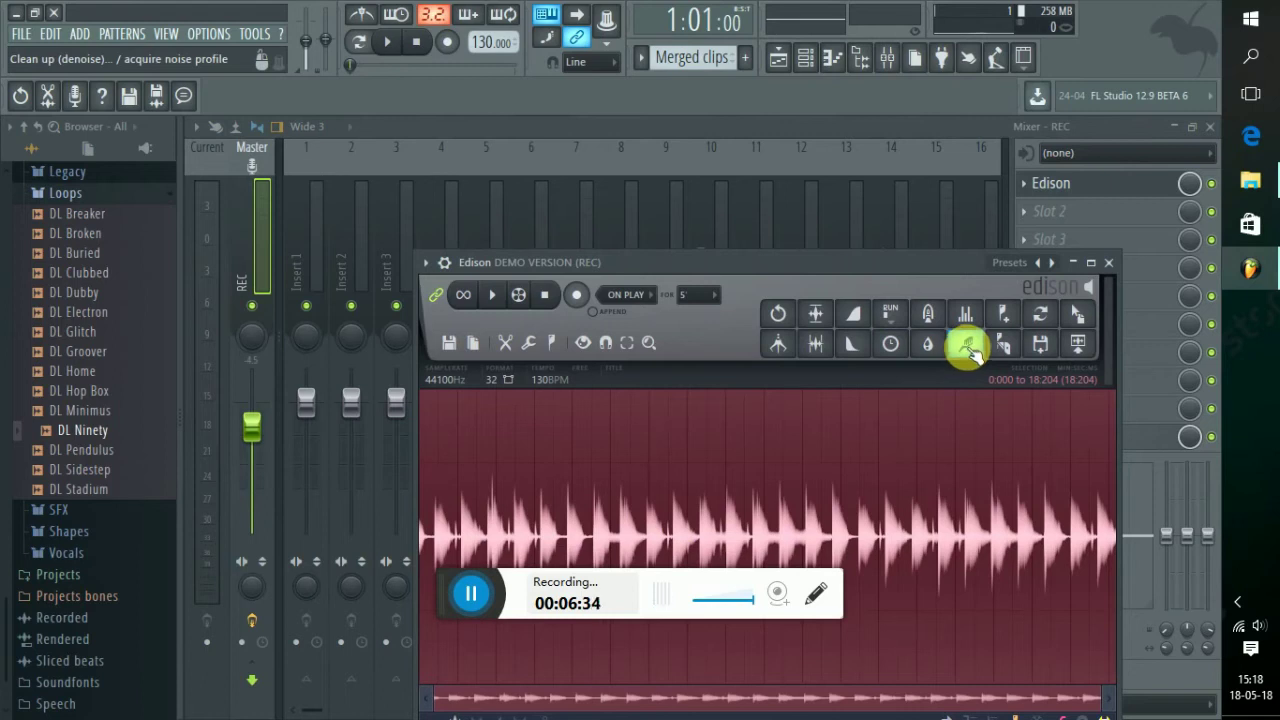
click(1110, 266)
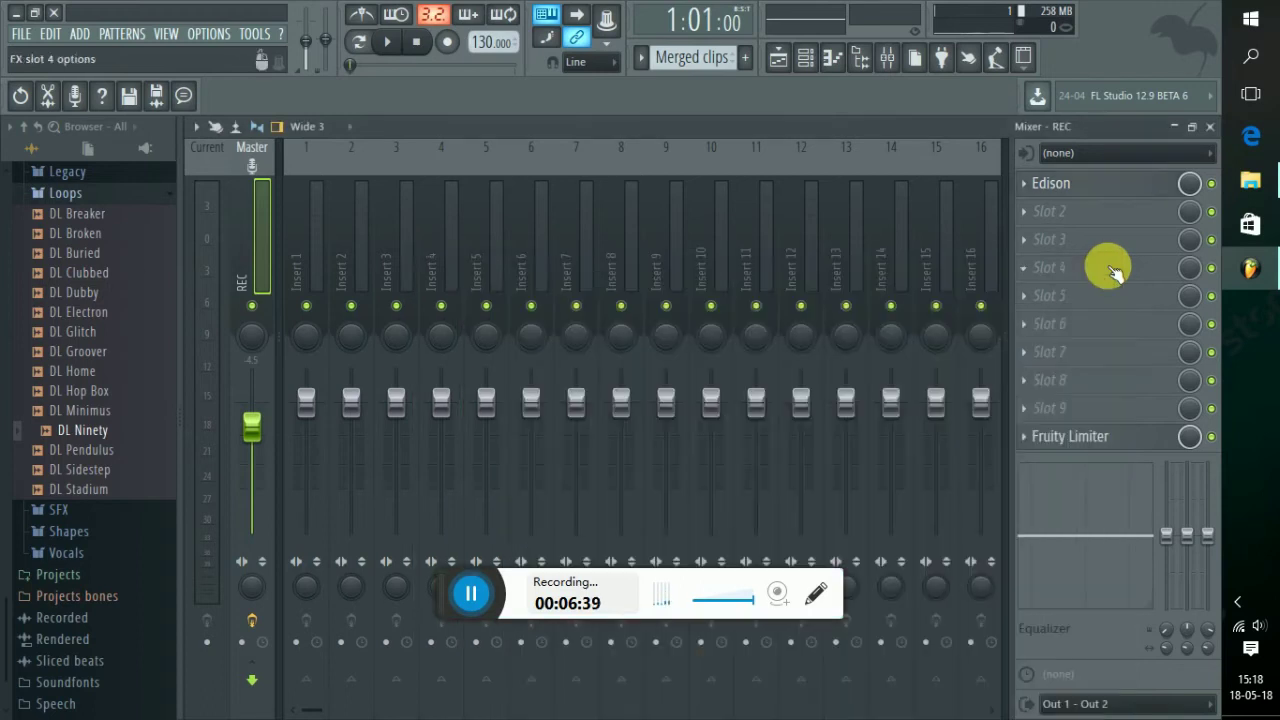
- Load Maximus into the master track's slot 2, raise its pre gain to about 10.8 dB, and close its window
click(1030, 214)
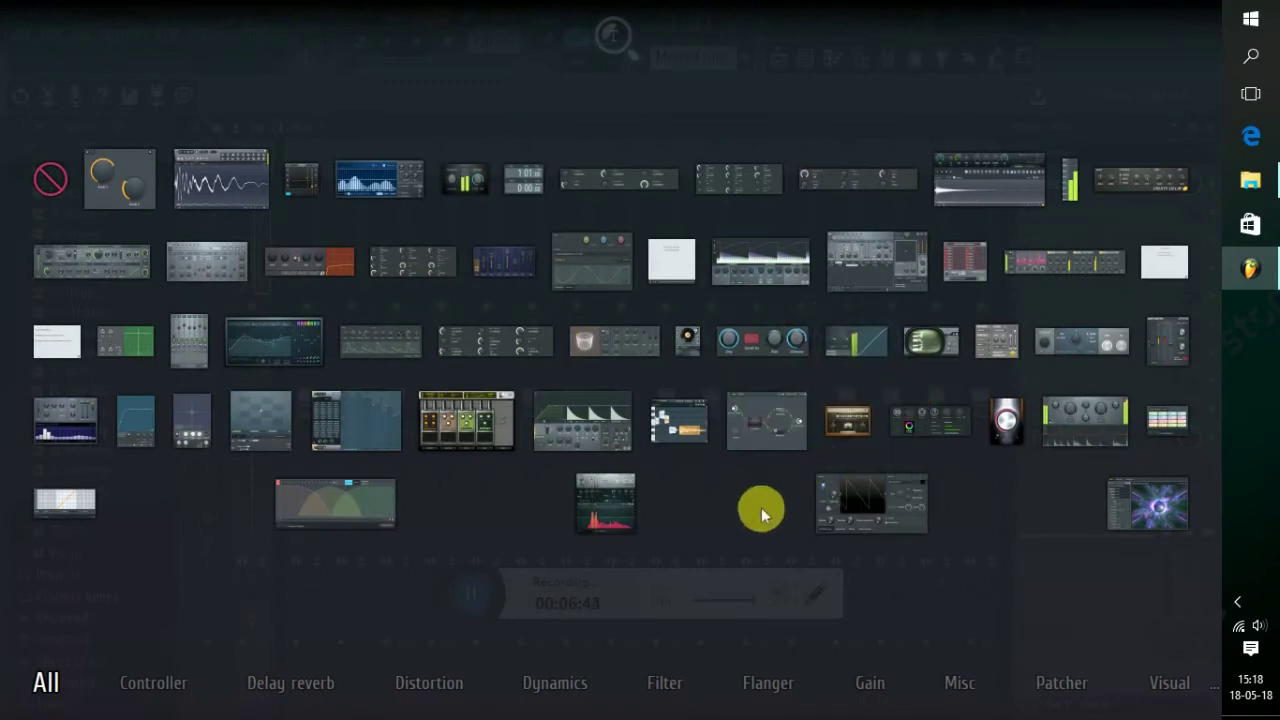
click(598, 424)
drag(429, 532, 424, 505)
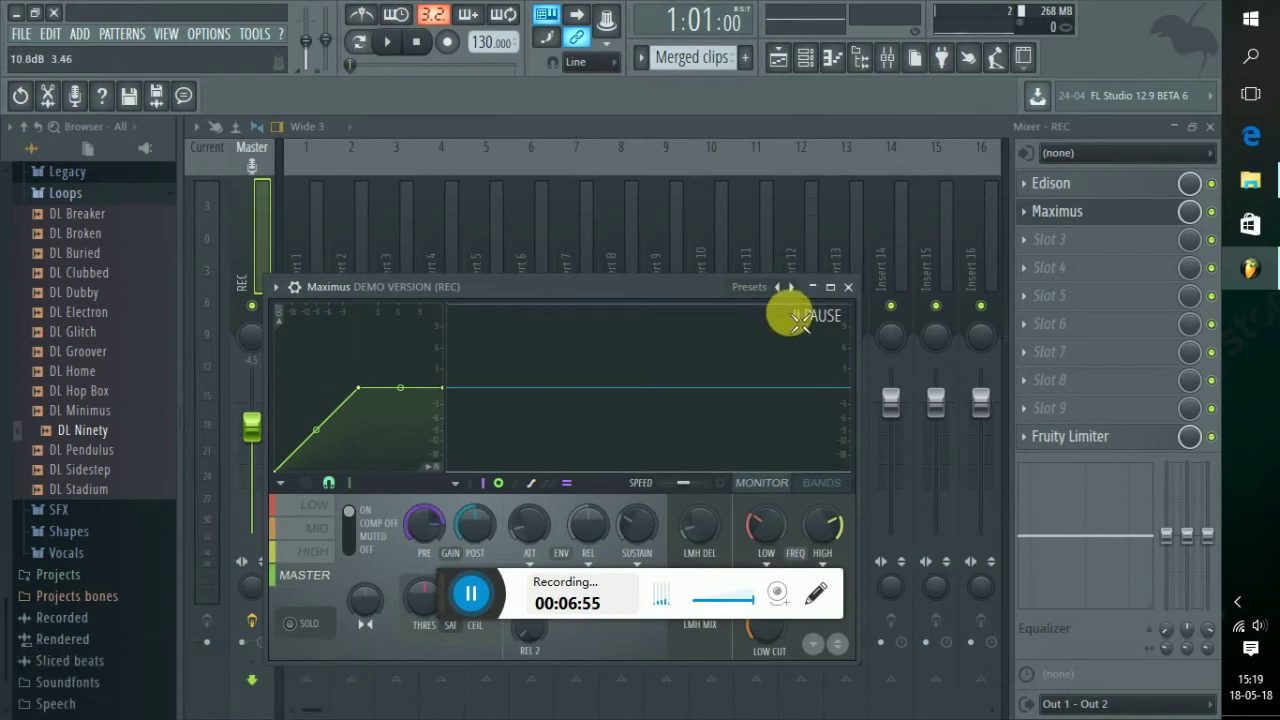
click(848, 287)
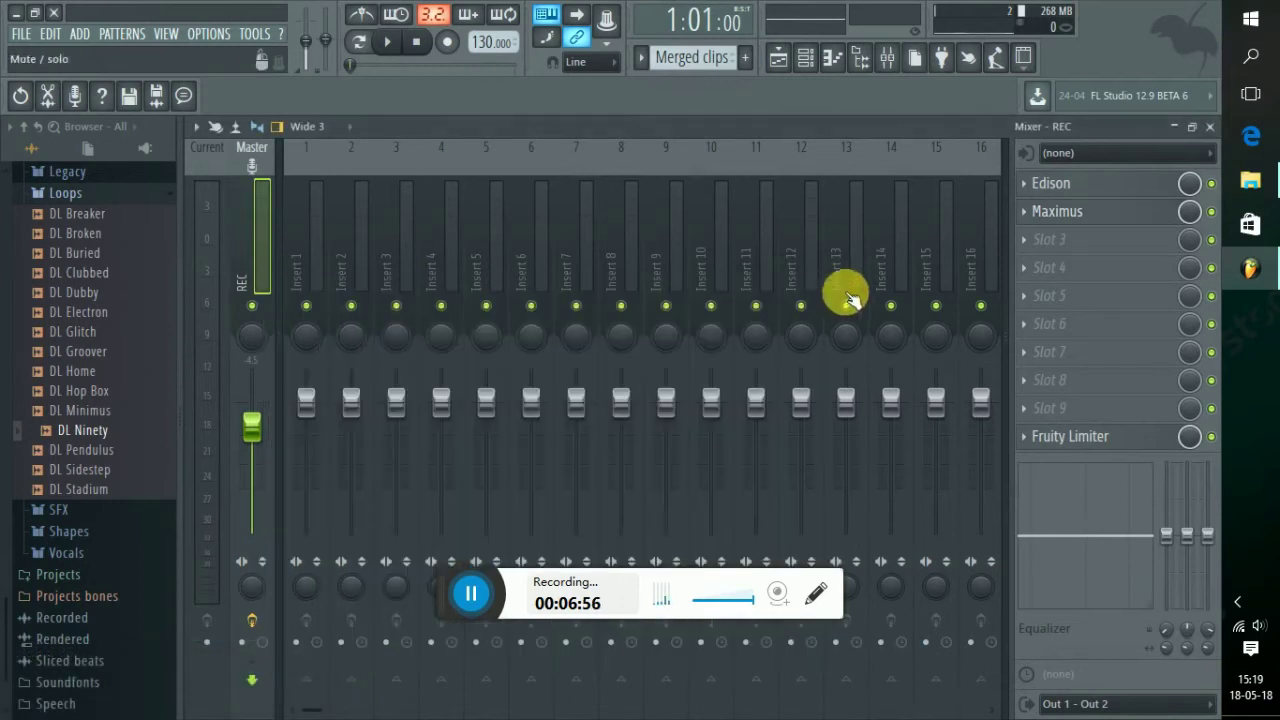
- Load Fruity Love Philter into slot 3 with the High-low double pattern preset and lower the slot's mix level
click(1024, 241)
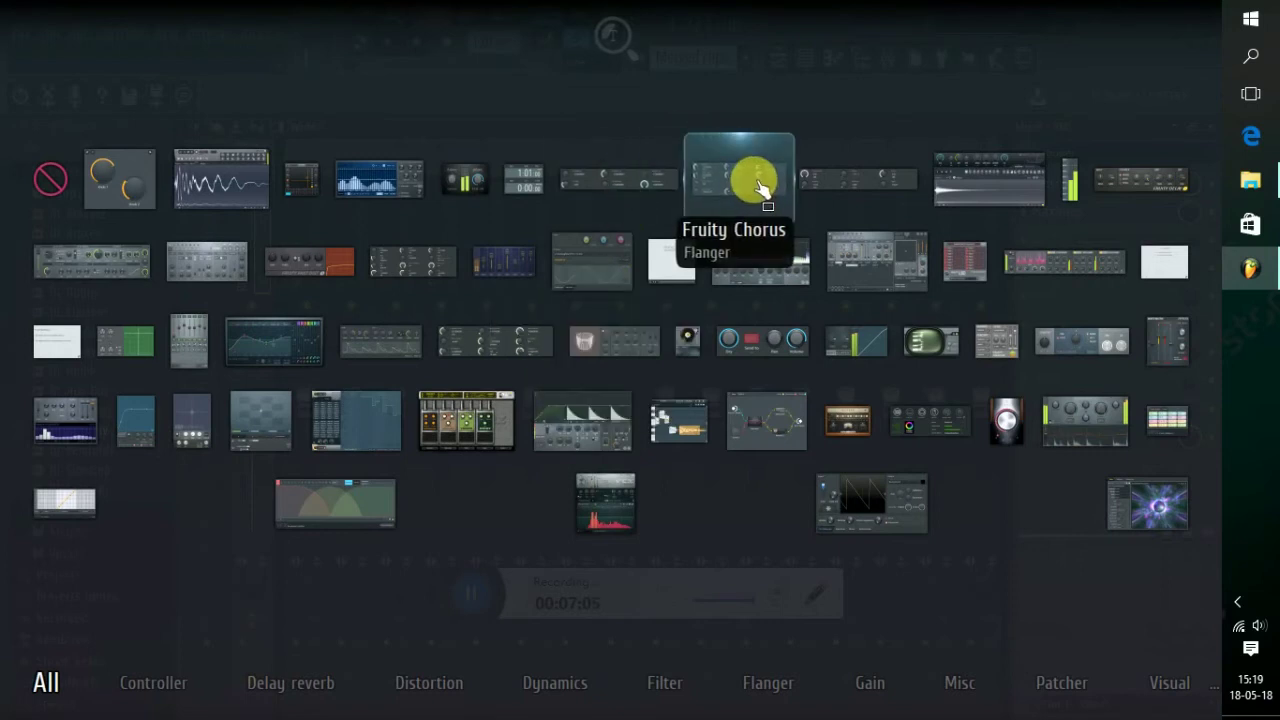
click(863, 270)
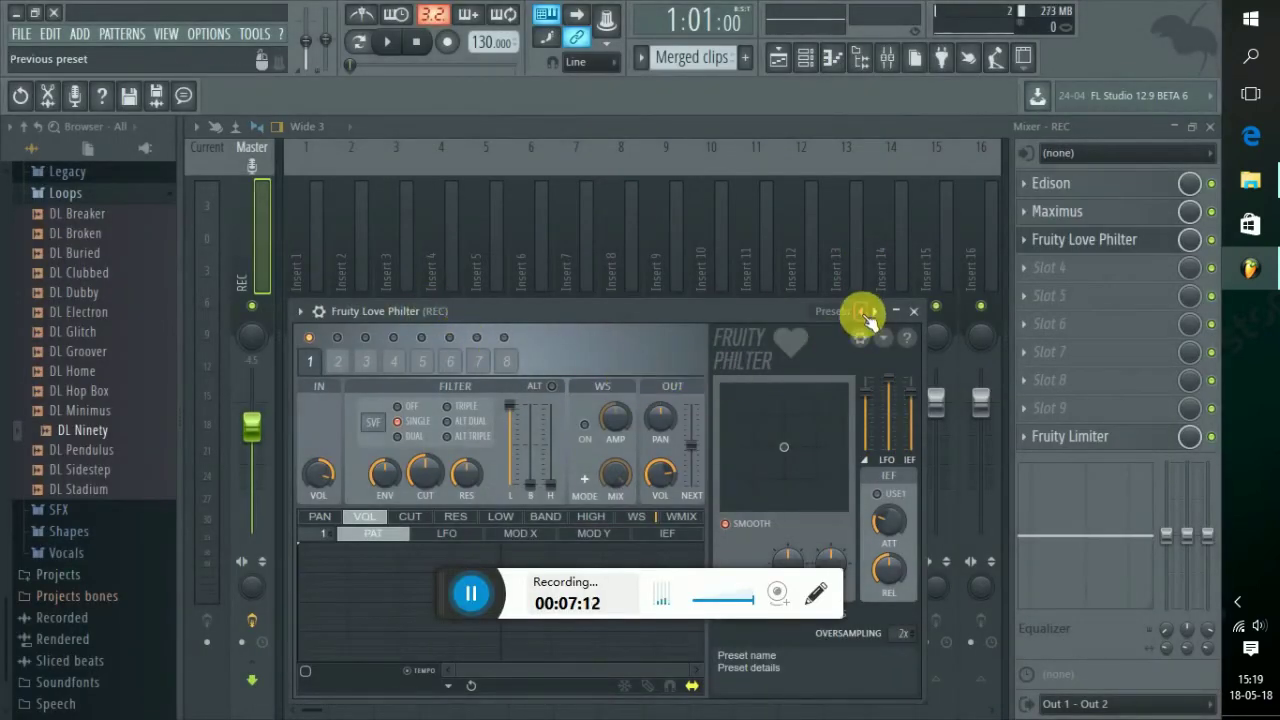
click(876, 313)
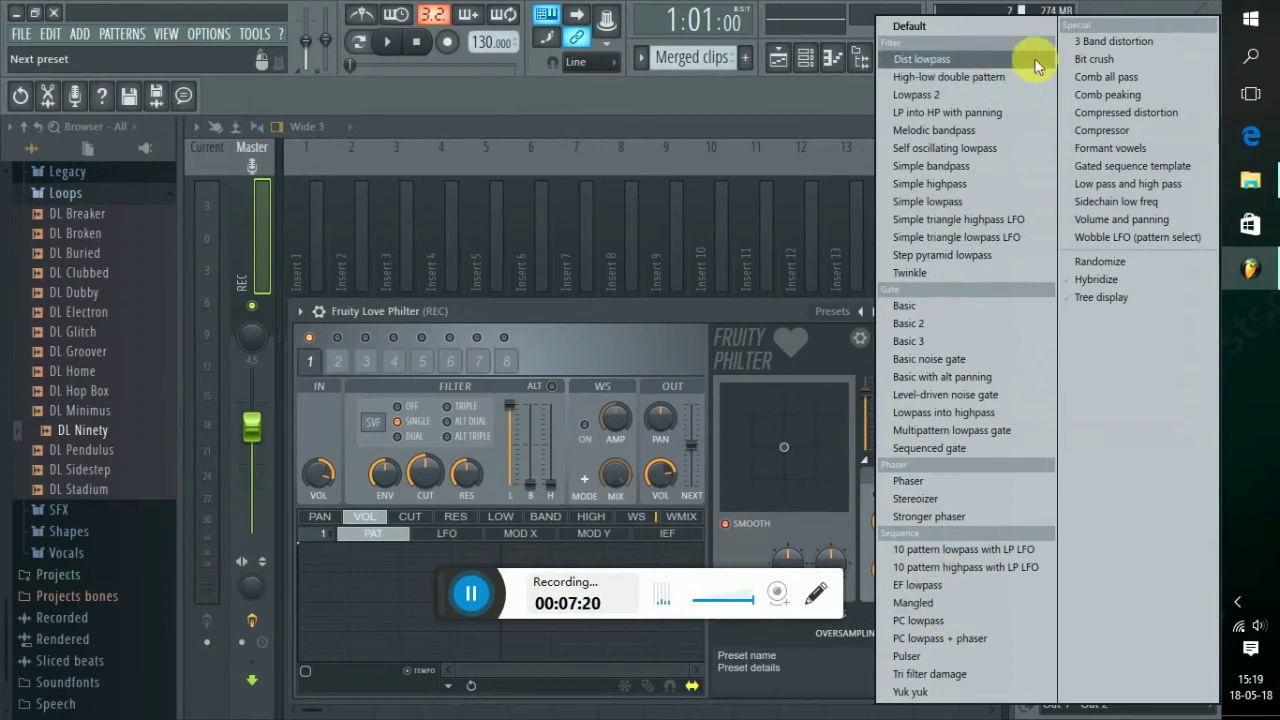
click(945, 77)
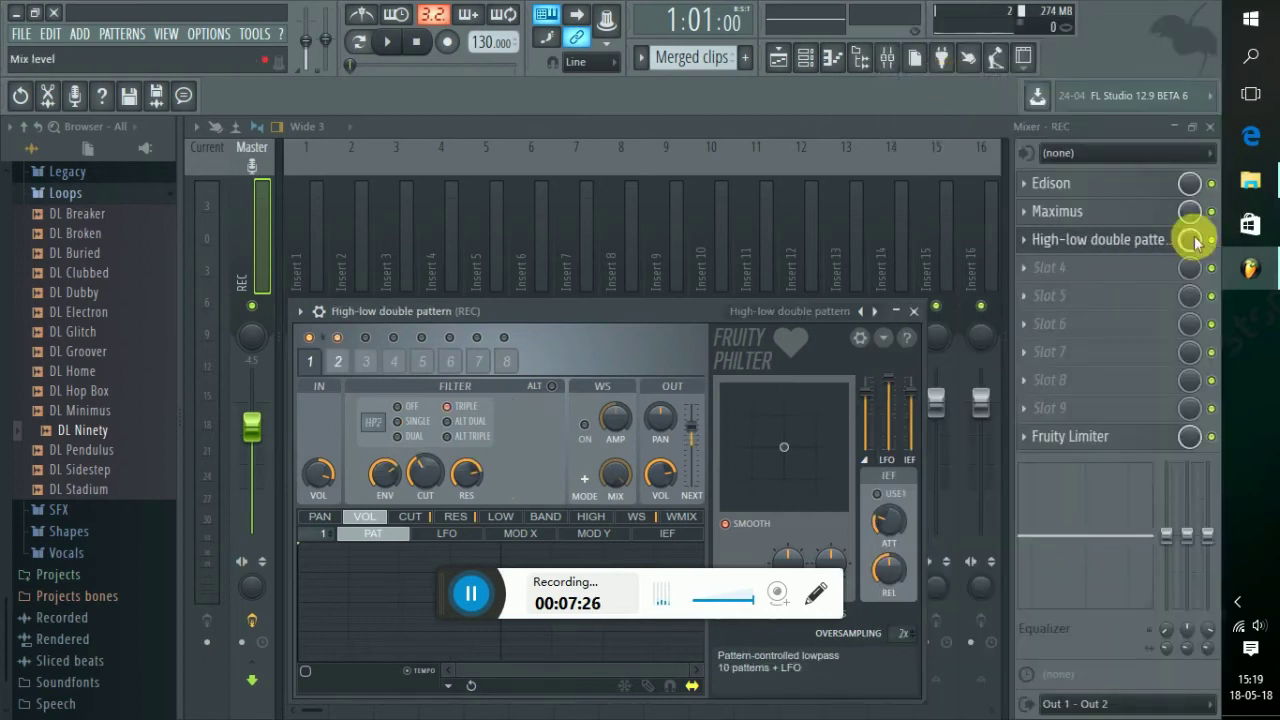
drag(1190, 239, 1190, 265)
- Listen to the recorded clip through the master effects, with the mixer and Love Philter windows minimized, and stop playback
key(space)
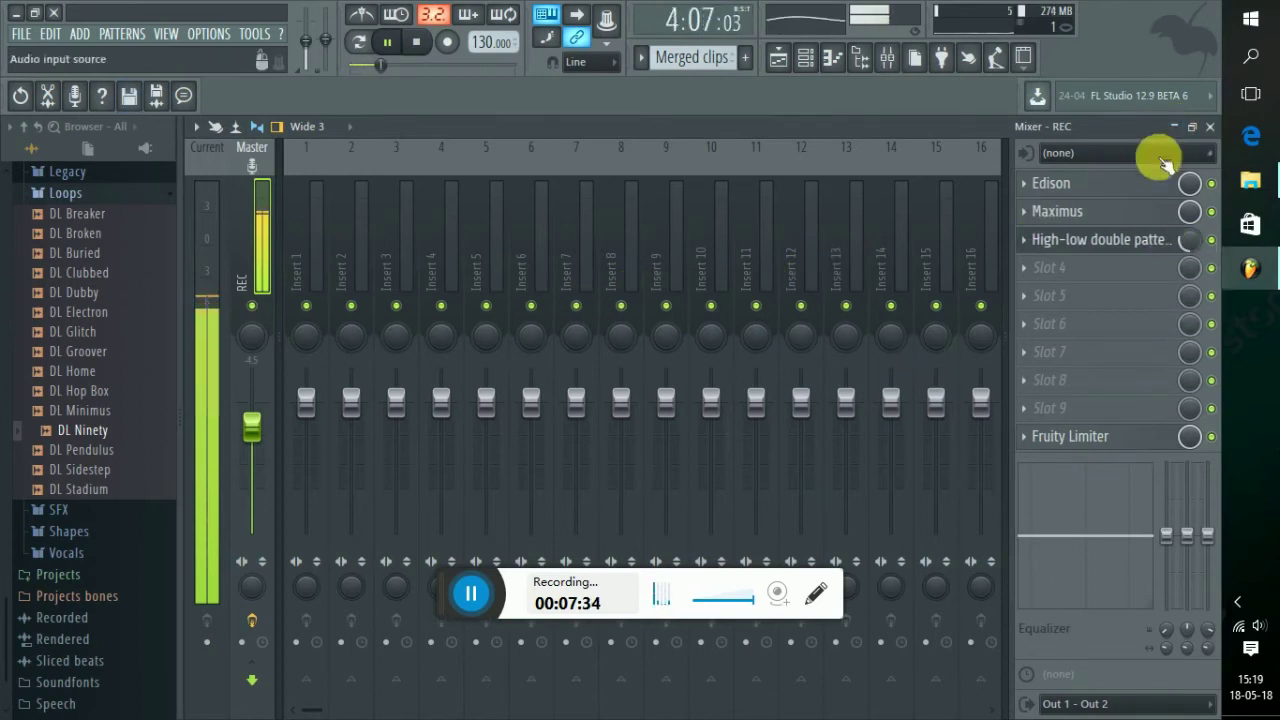
click(1173, 126)
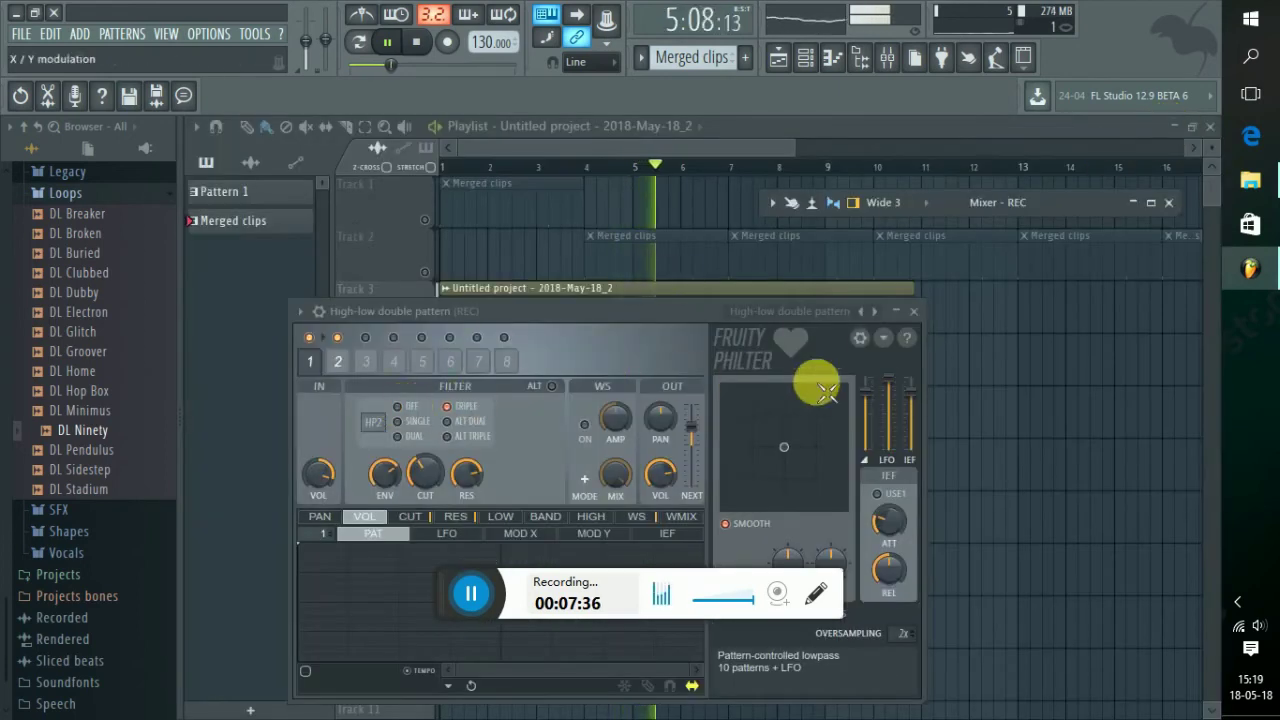
click(903, 315)
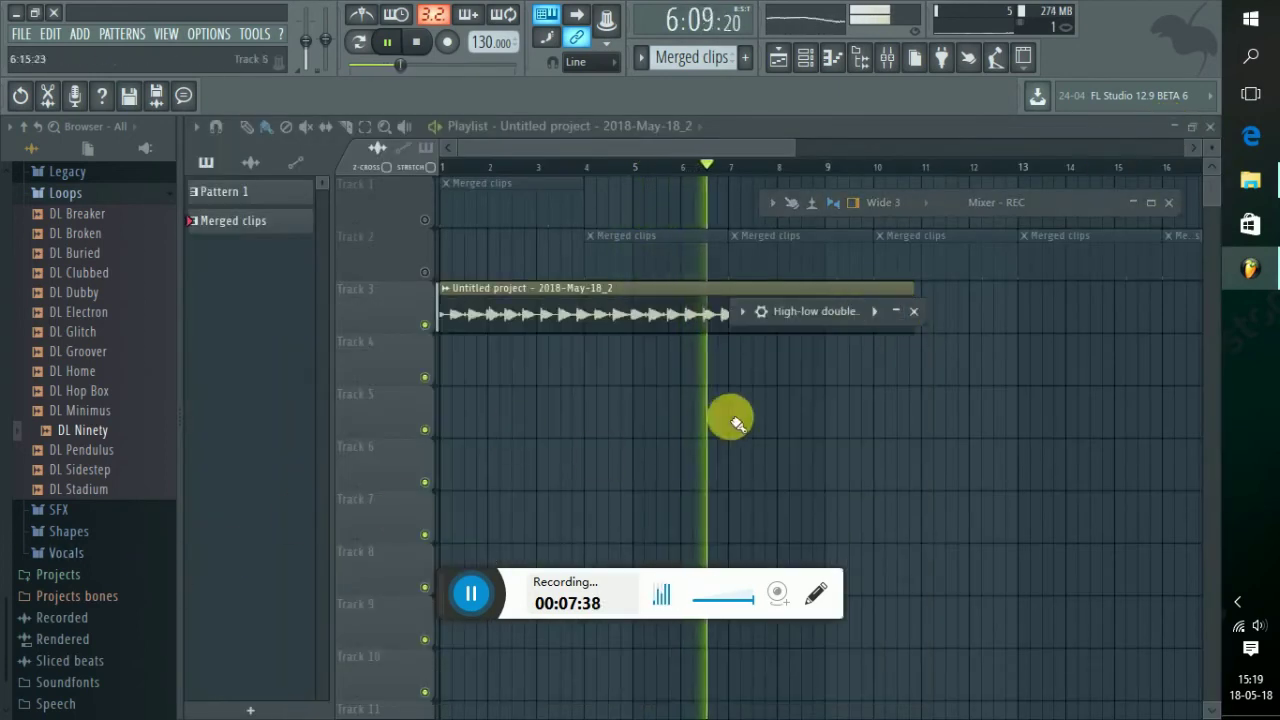
click(895, 313)
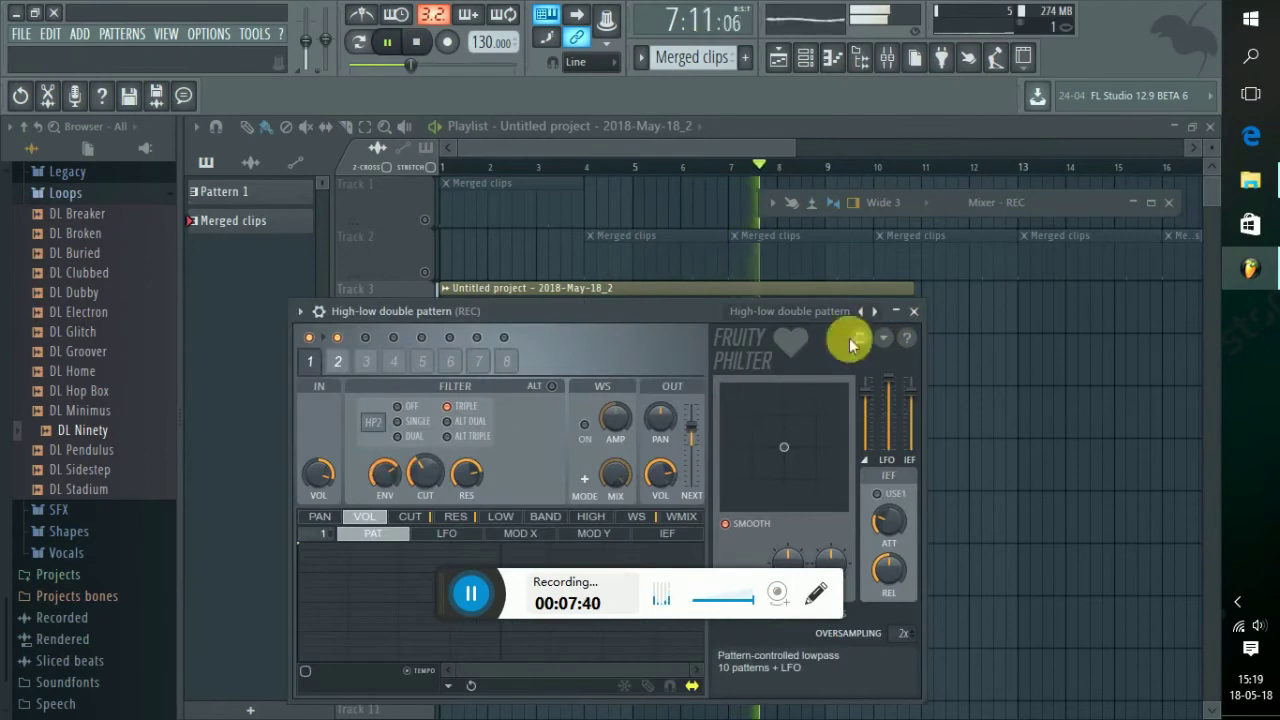
click(895, 311)
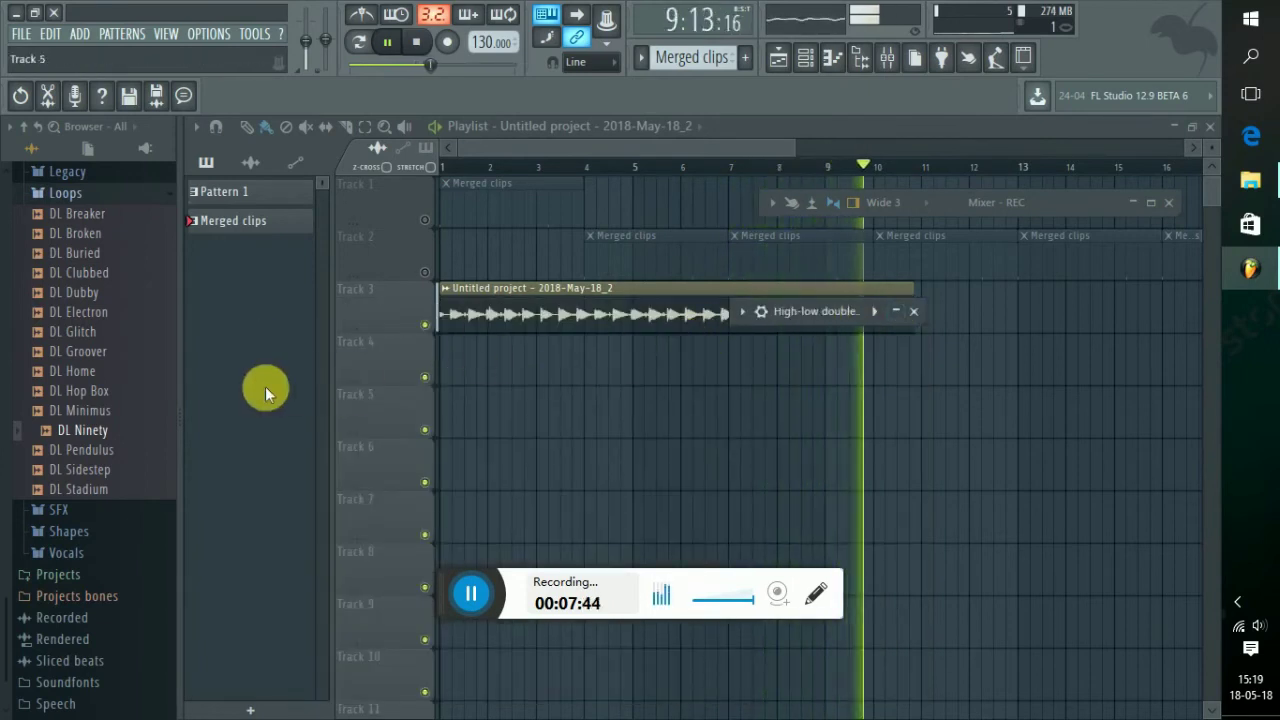
key(space)
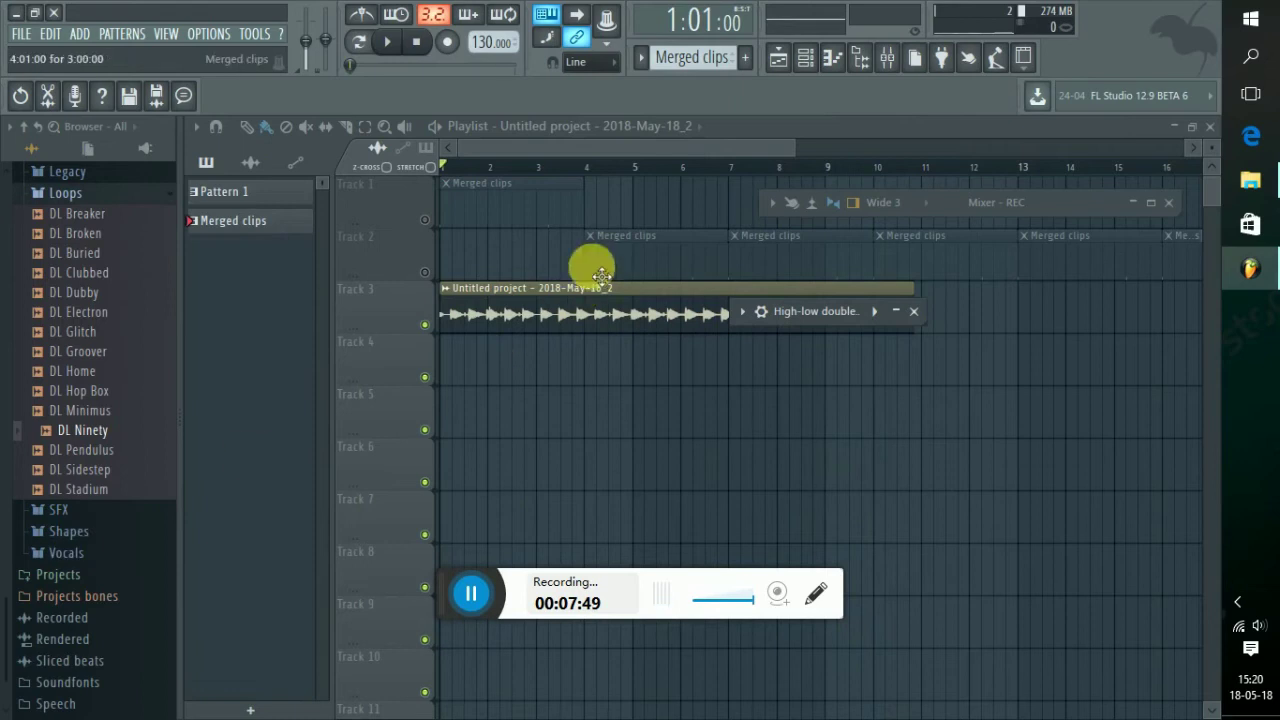
- Unmute Tracks 1 and 2 and play all three tracks together briefly
click(426, 222)
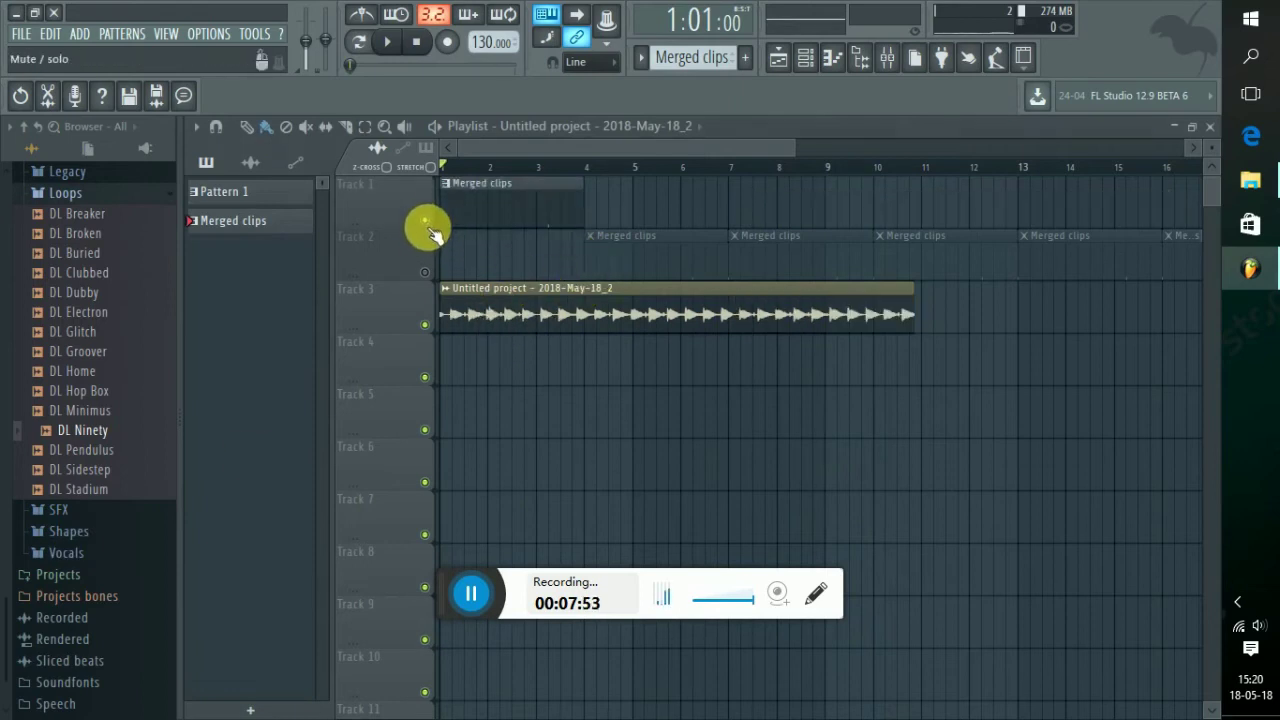
click(426, 271)
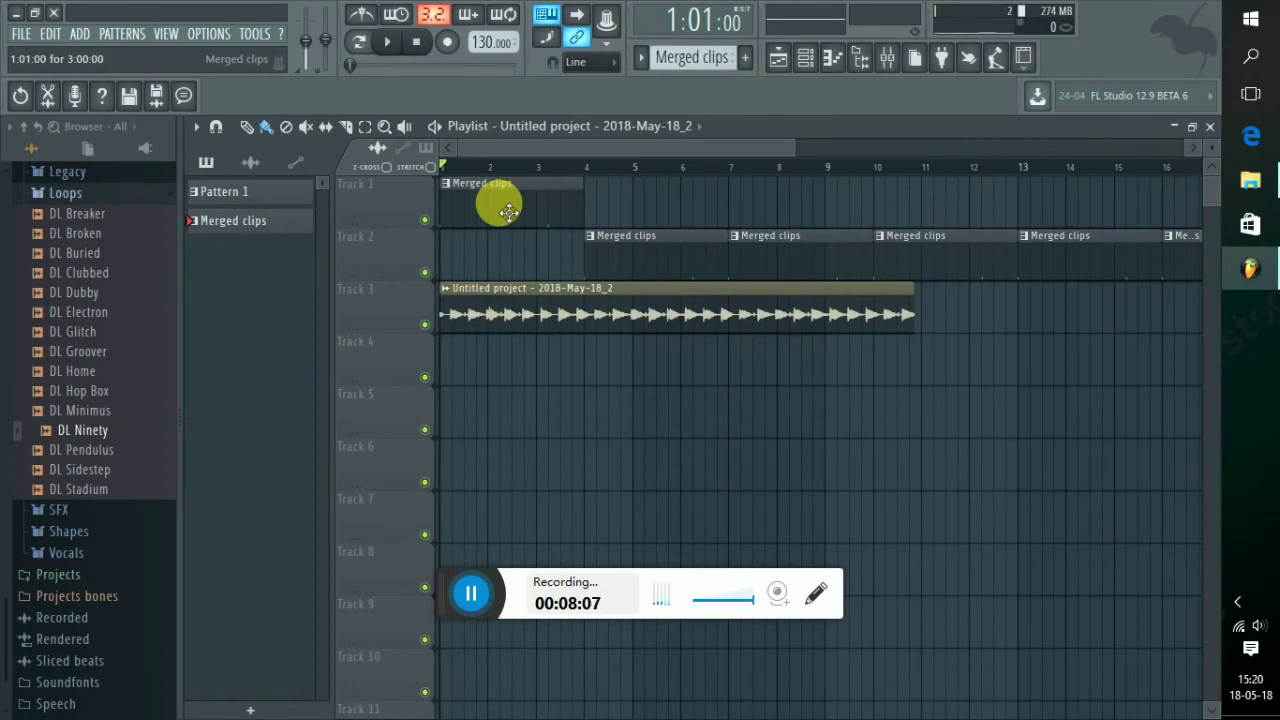
key(space)
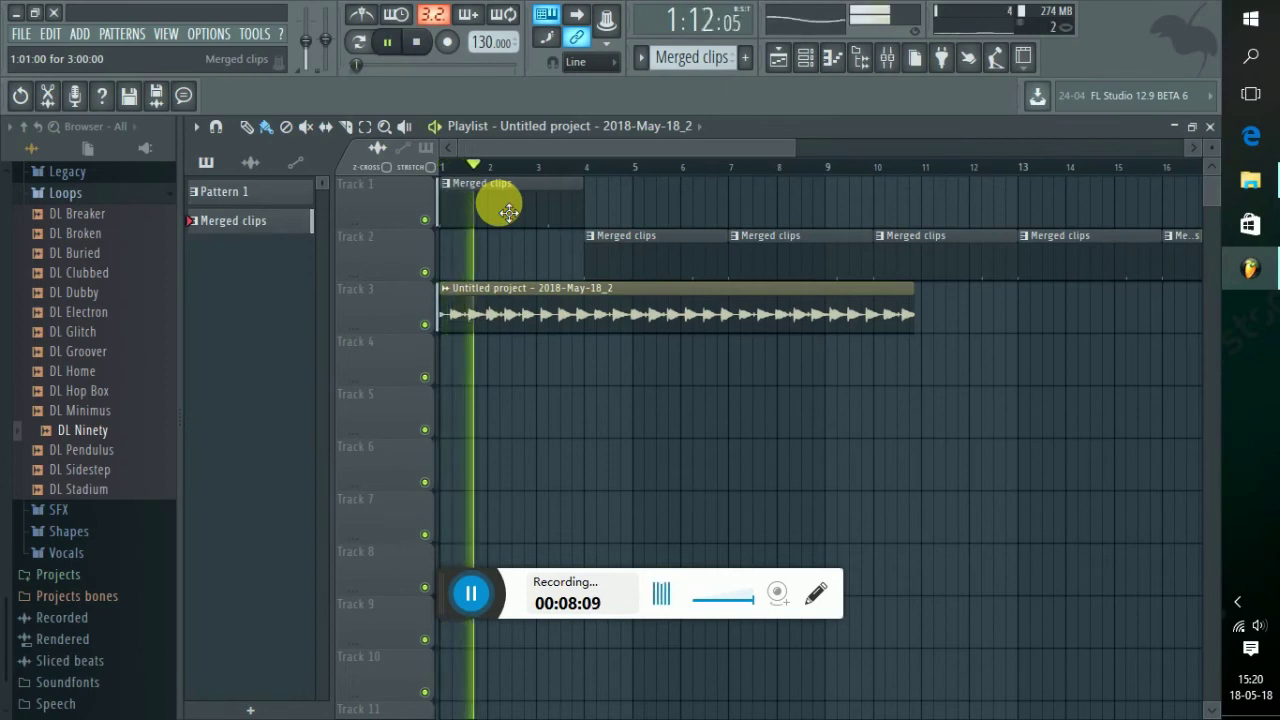
key(space)
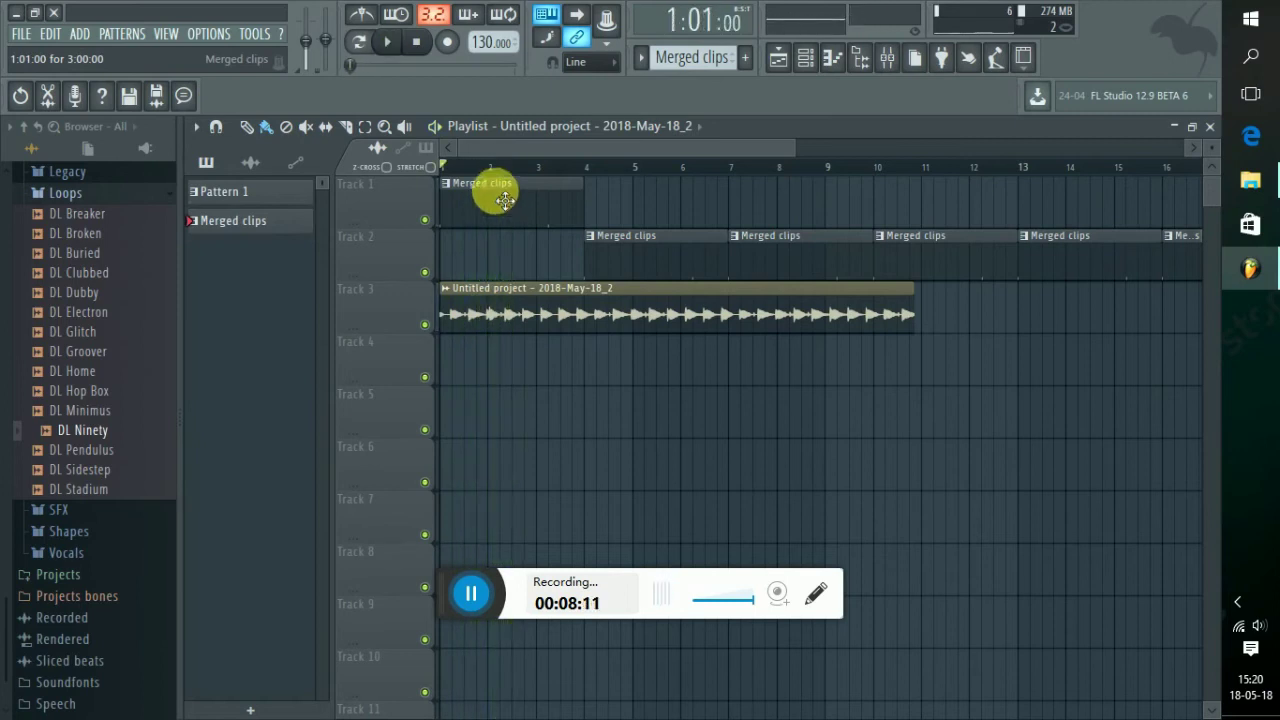
- Delete all the Merged clips from Tracks 1 and 2, leaving only the recorded audio clip on Track 3
right_click(491, 191)
right_click(628, 257)
right_click(791, 257)
right_click(931, 257)
right_click(1086, 252)
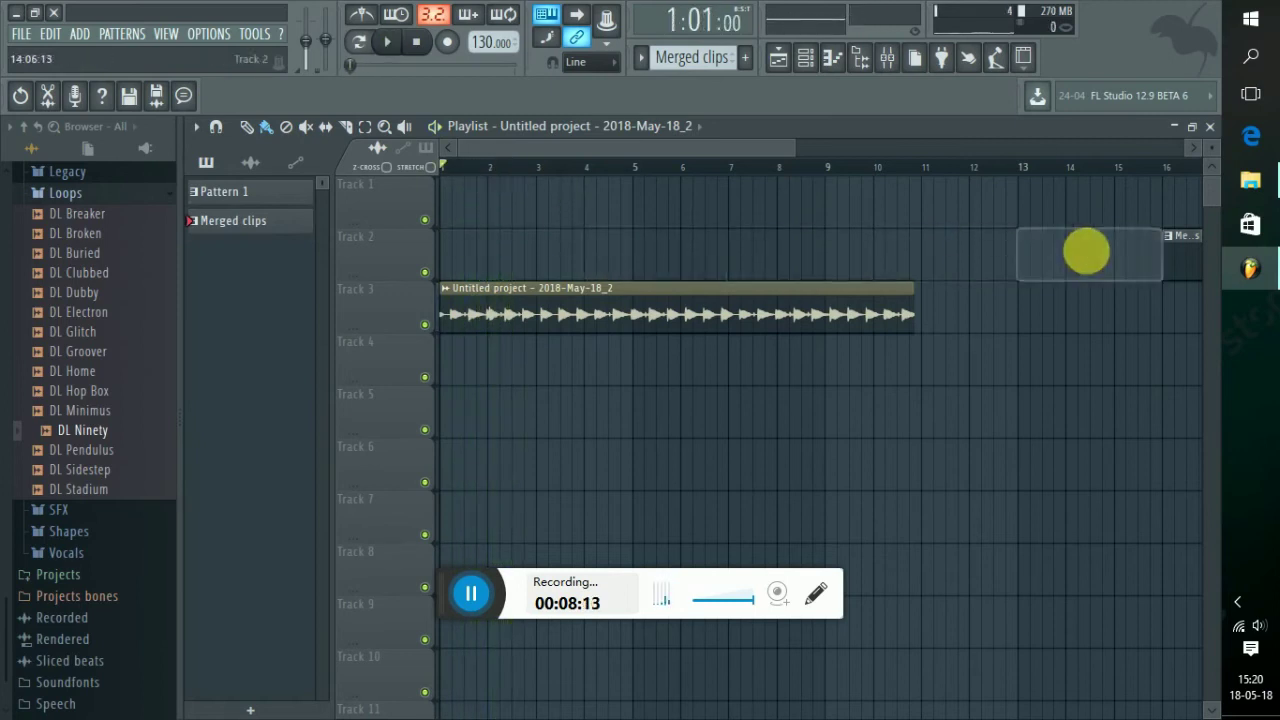
right_click(1176, 258)
scroll(626, 168, up, 4)
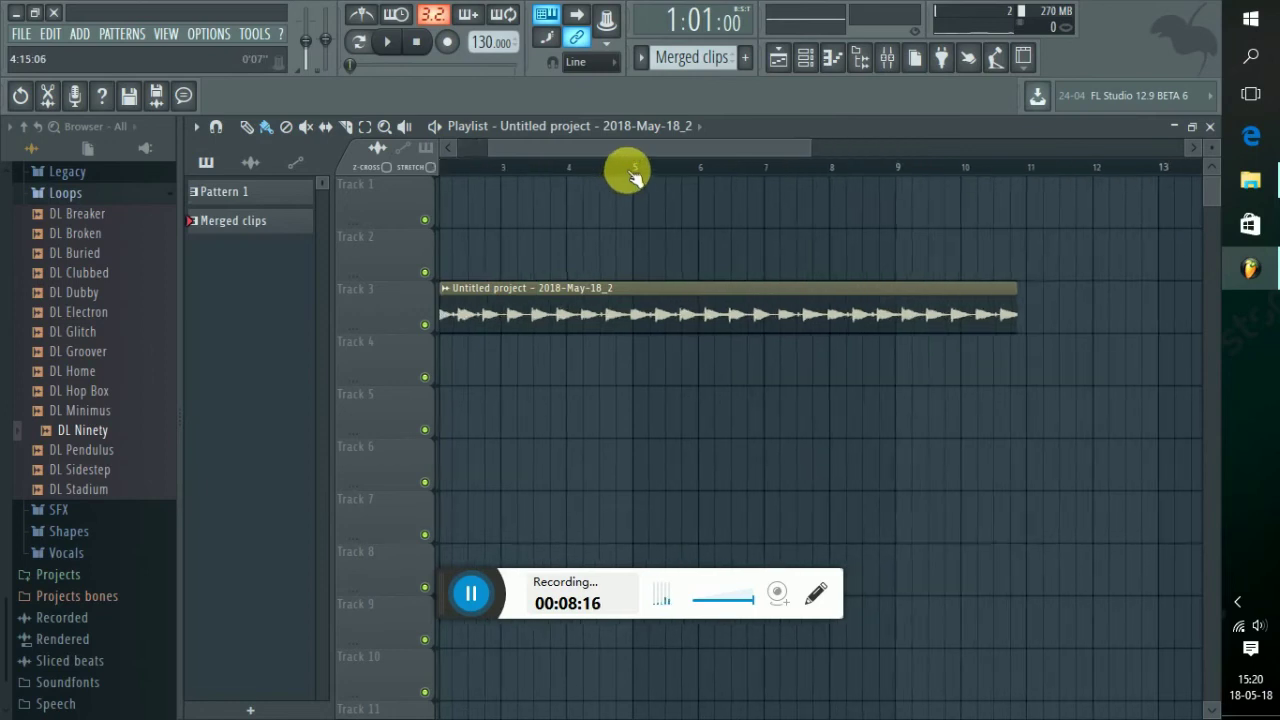
drag(643, 147, 363, 200)
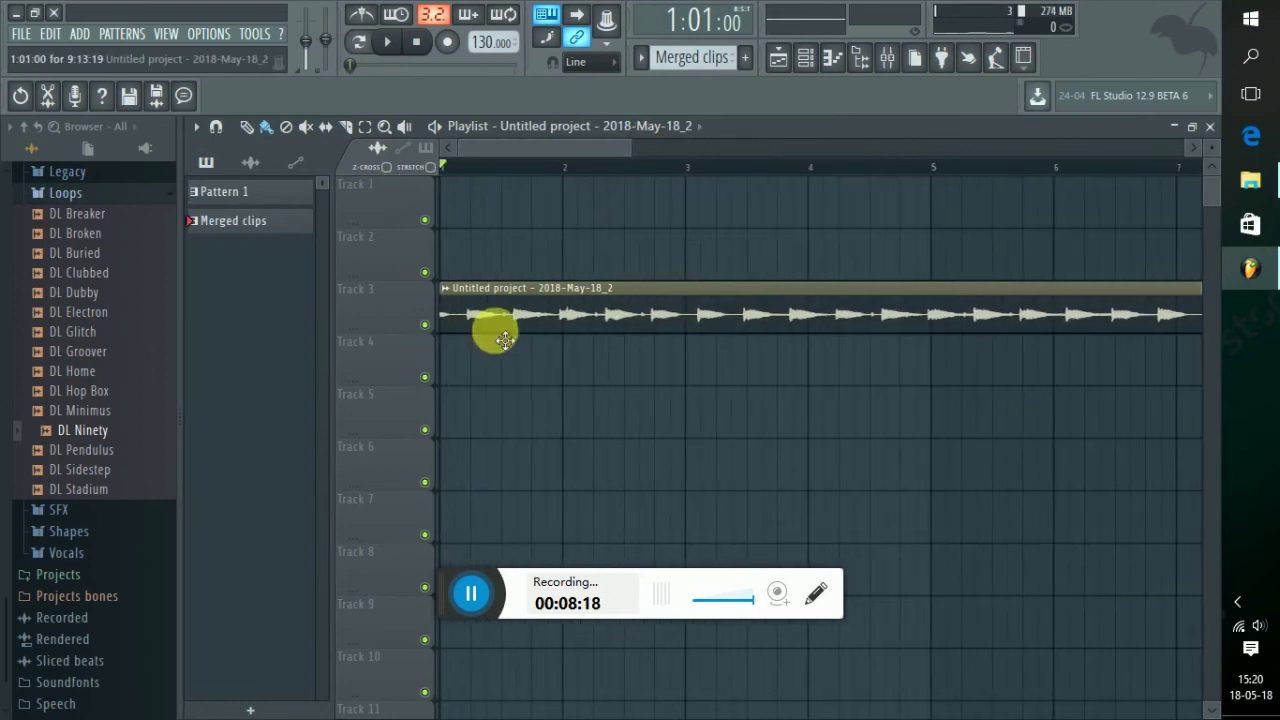
- Preview the DL Pendulus loop and several SFX samples, including SFX Electro Shock, in the browser
click(60, 449)
key(space)
key(space)
scroll(51, 442, down, 1)
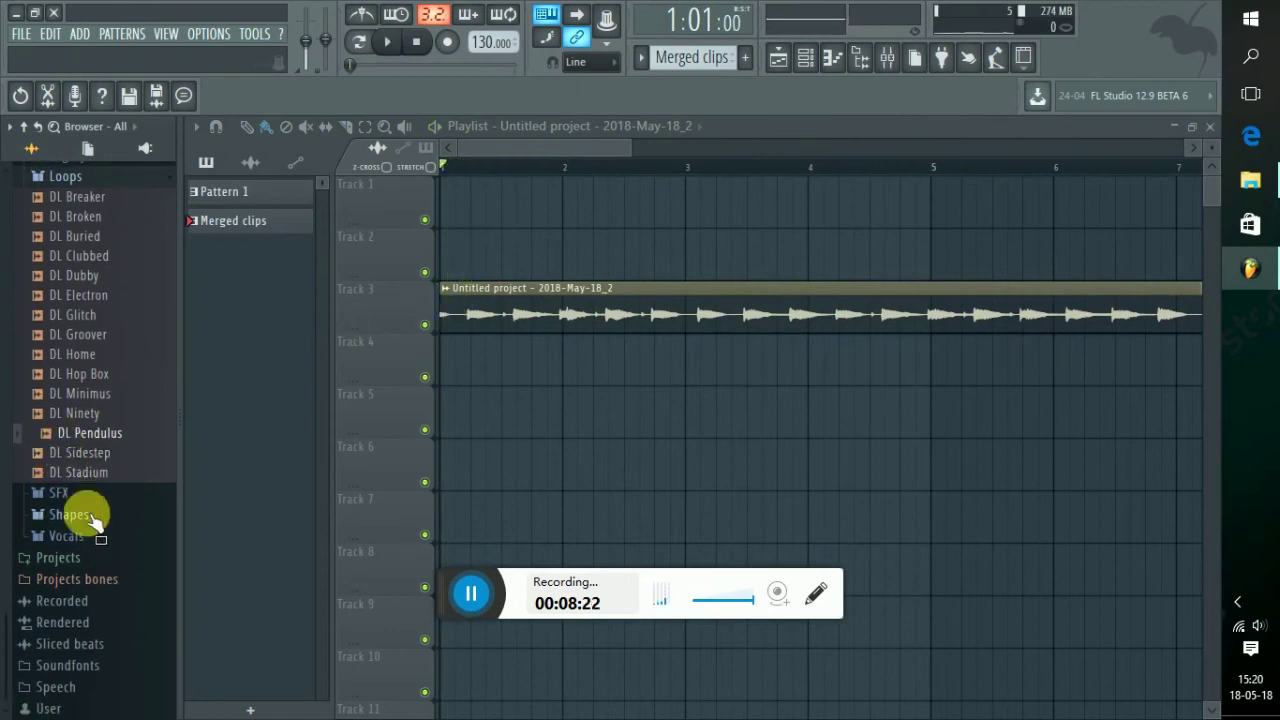
click(58, 491)
scroll(100, 528, down, 8)
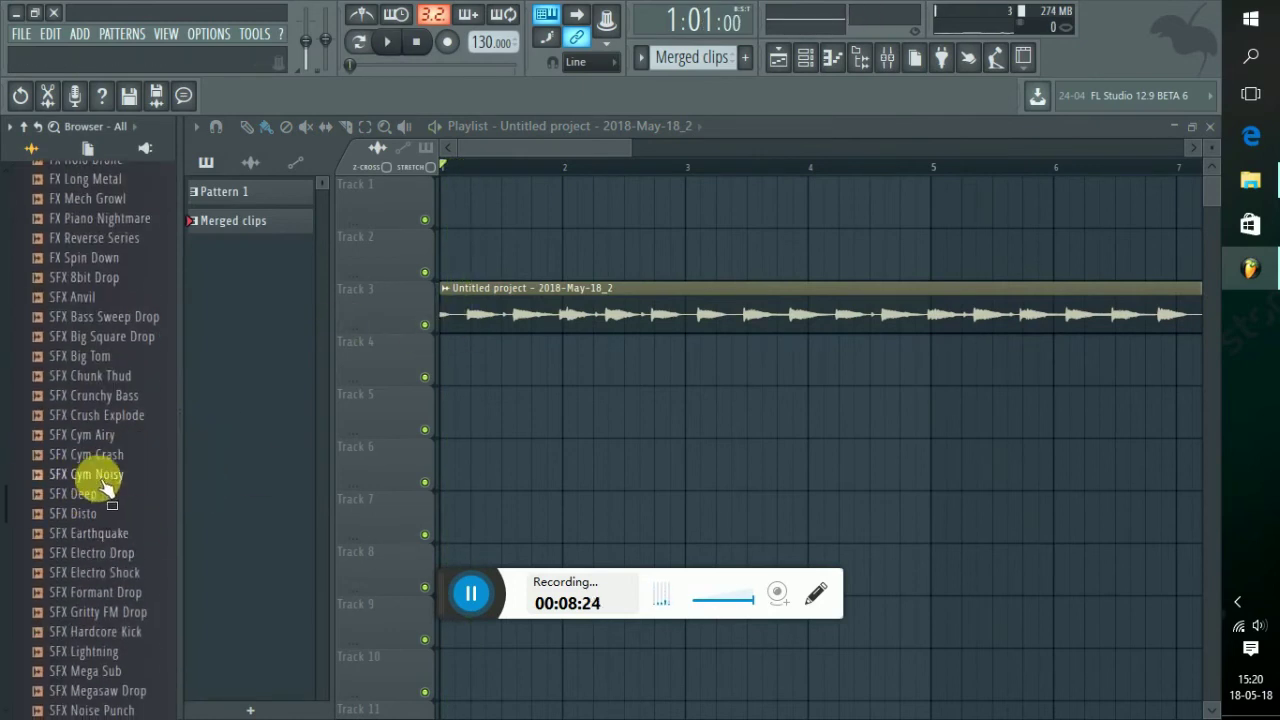
click(75, 513)
click(90, 572)
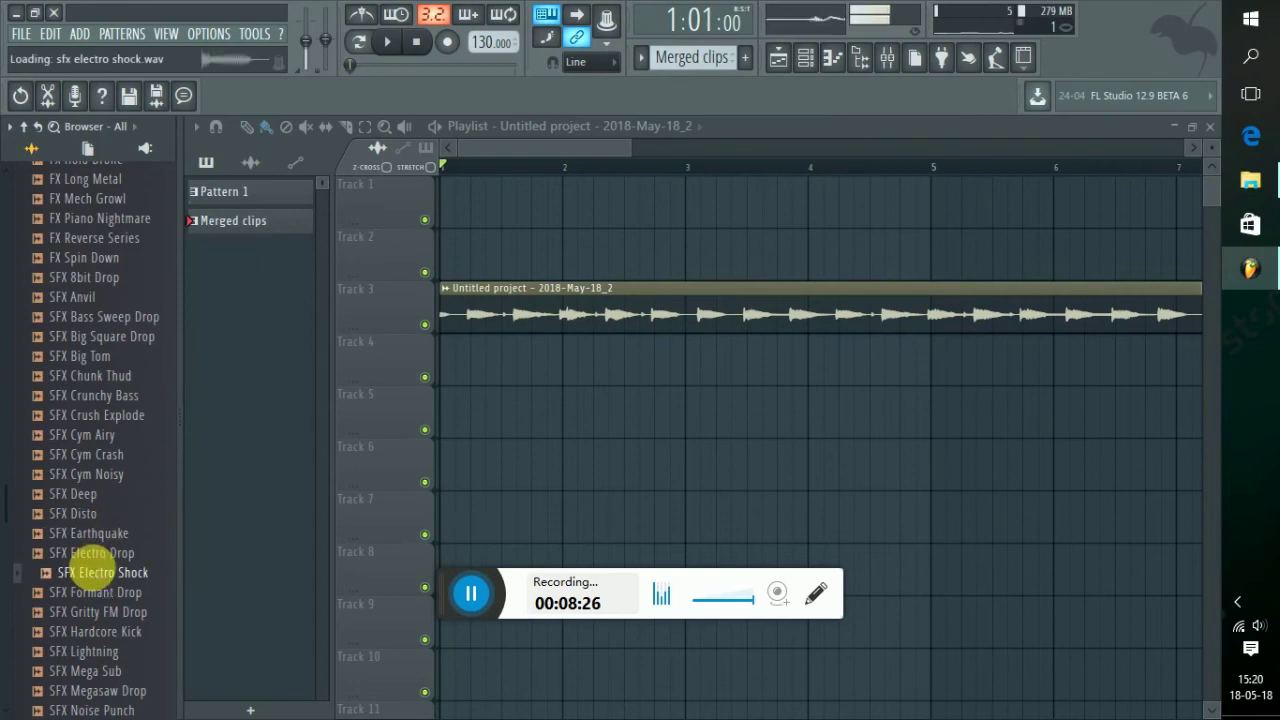
click(117, 652)
scroll(110, 620, down, 6)
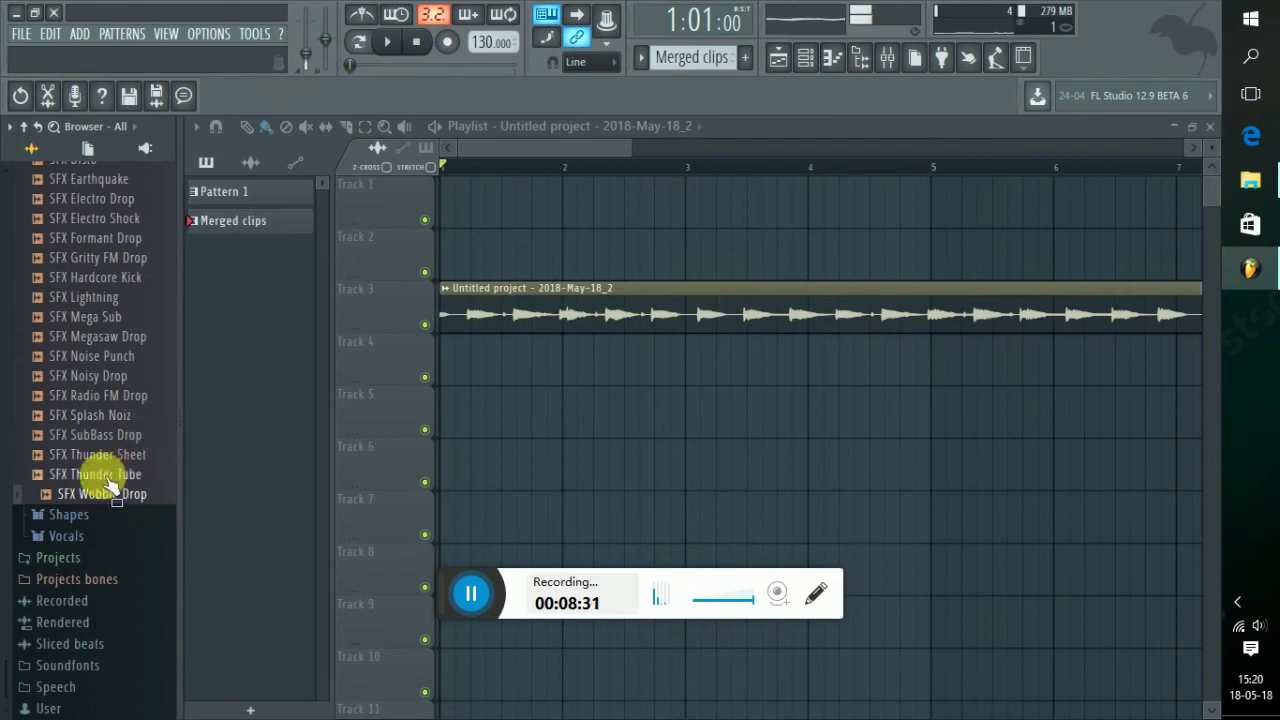
- Place the Laurie Webb La La sample from the Vocals folder at the start of Track 5
click(66, 536)
click(63, 575)
scroll(120, 540, down, 4)
scroll(128, 537, down, 4)
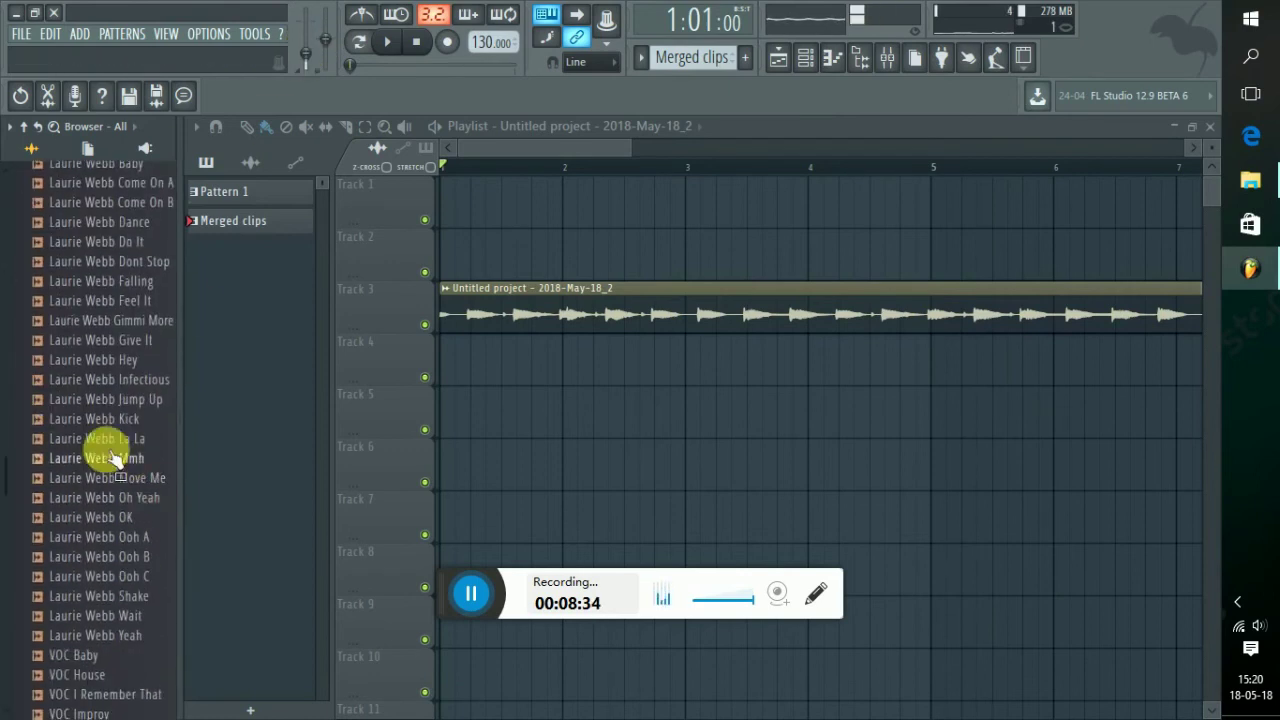
click(108, 442)
drag(117, 450, 446, 426)
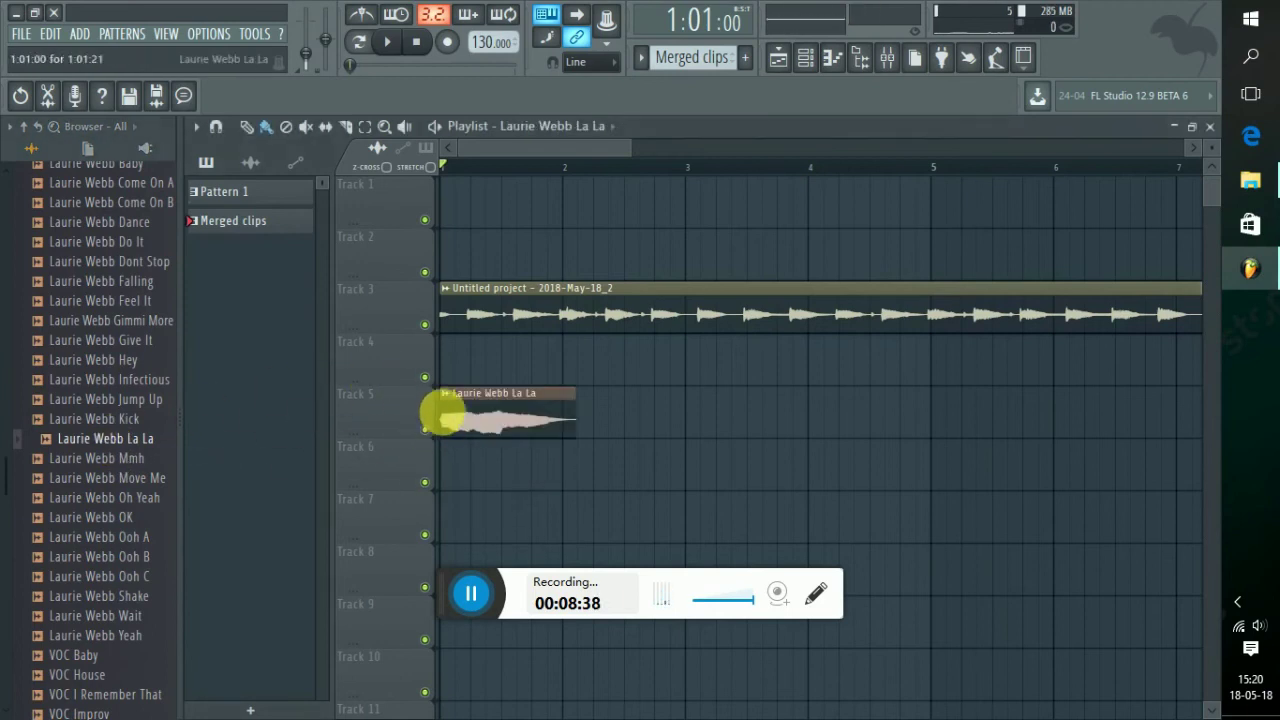
- Shift the recorded clip on Track 3 to start at bar 2 and play the playlist
drag(581, 296, 700, 314)
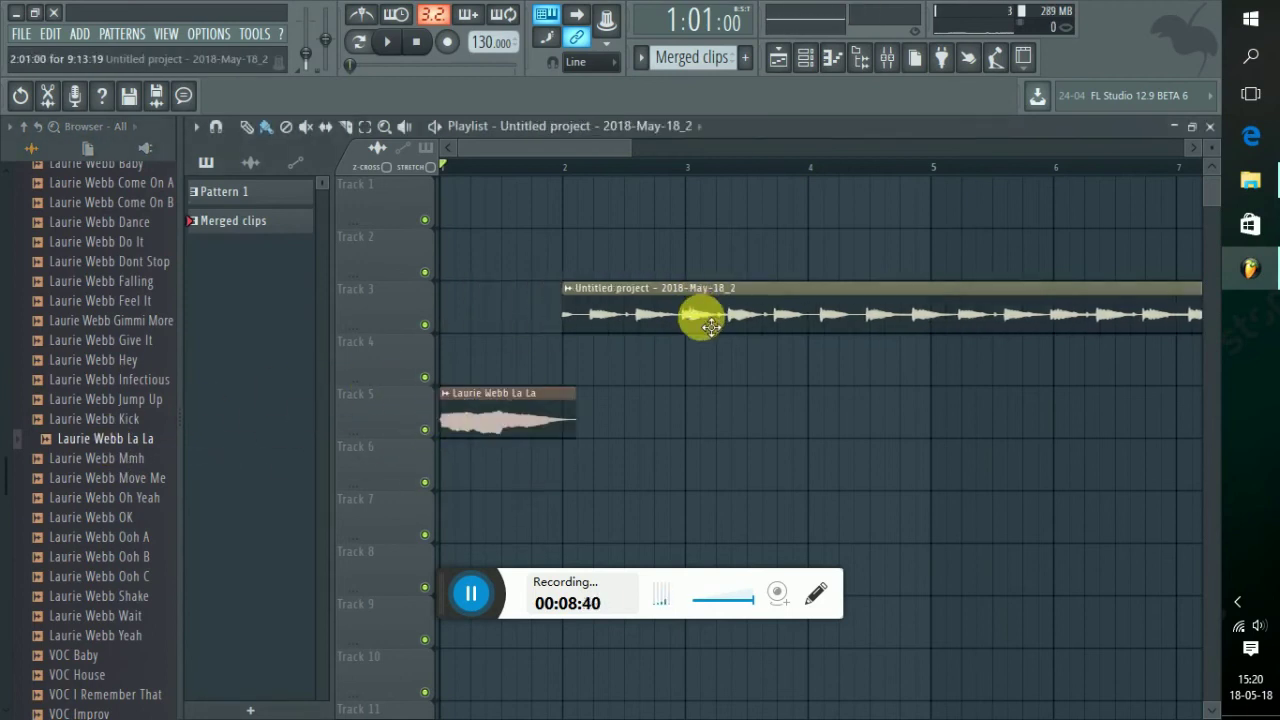
key(space)
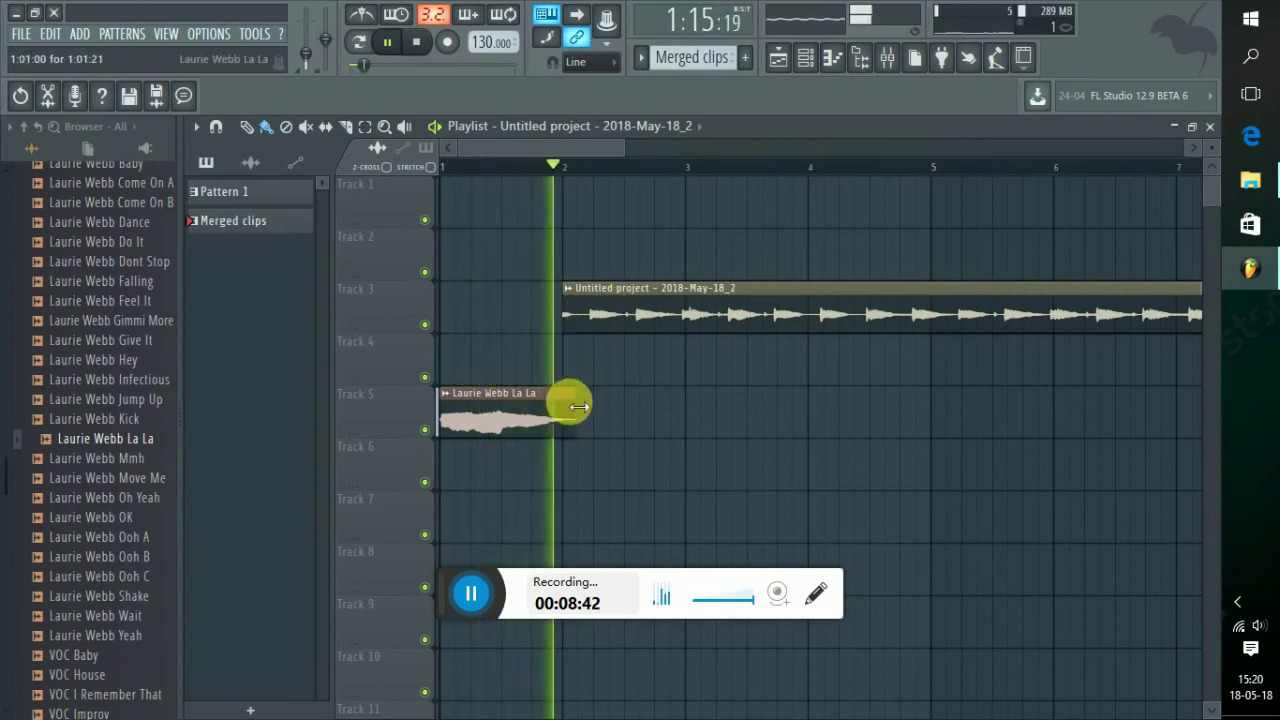
- Return the recorded clip to bar 1 and, with playback stopped, delete the vocal clip from Track 5
click(620, 295)
drag(620, 295, 471, 314)
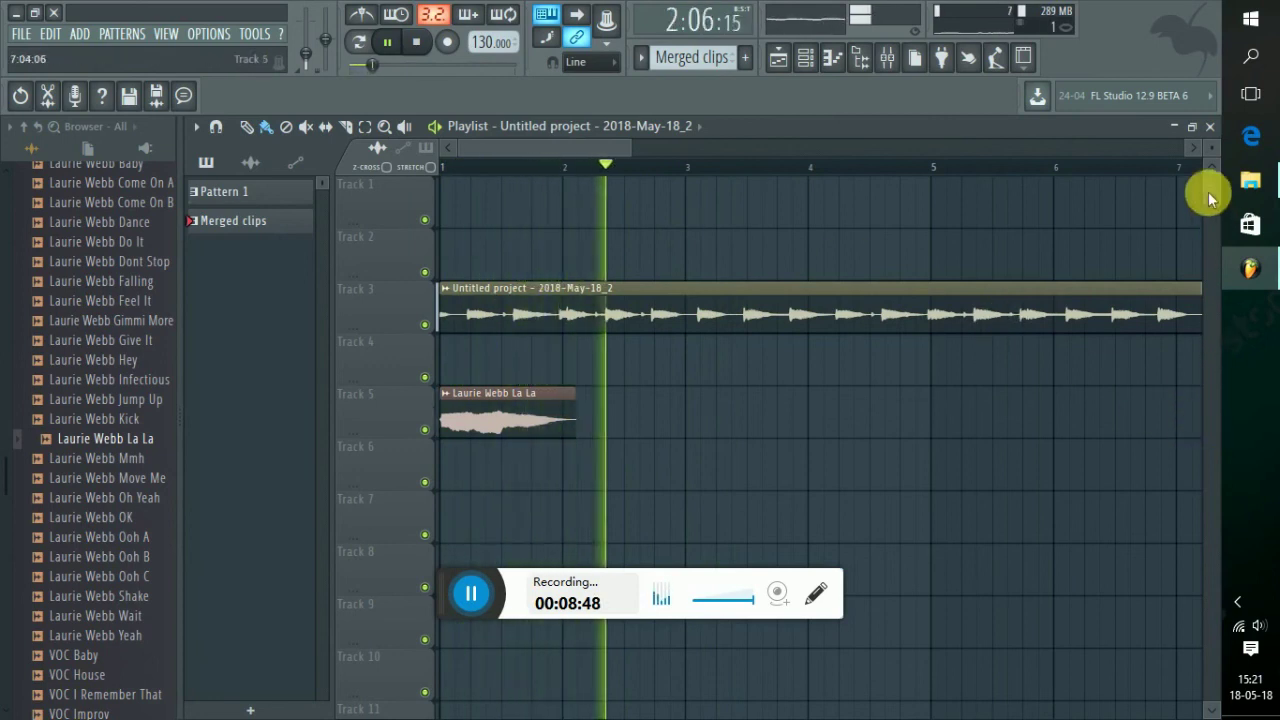
key(space)
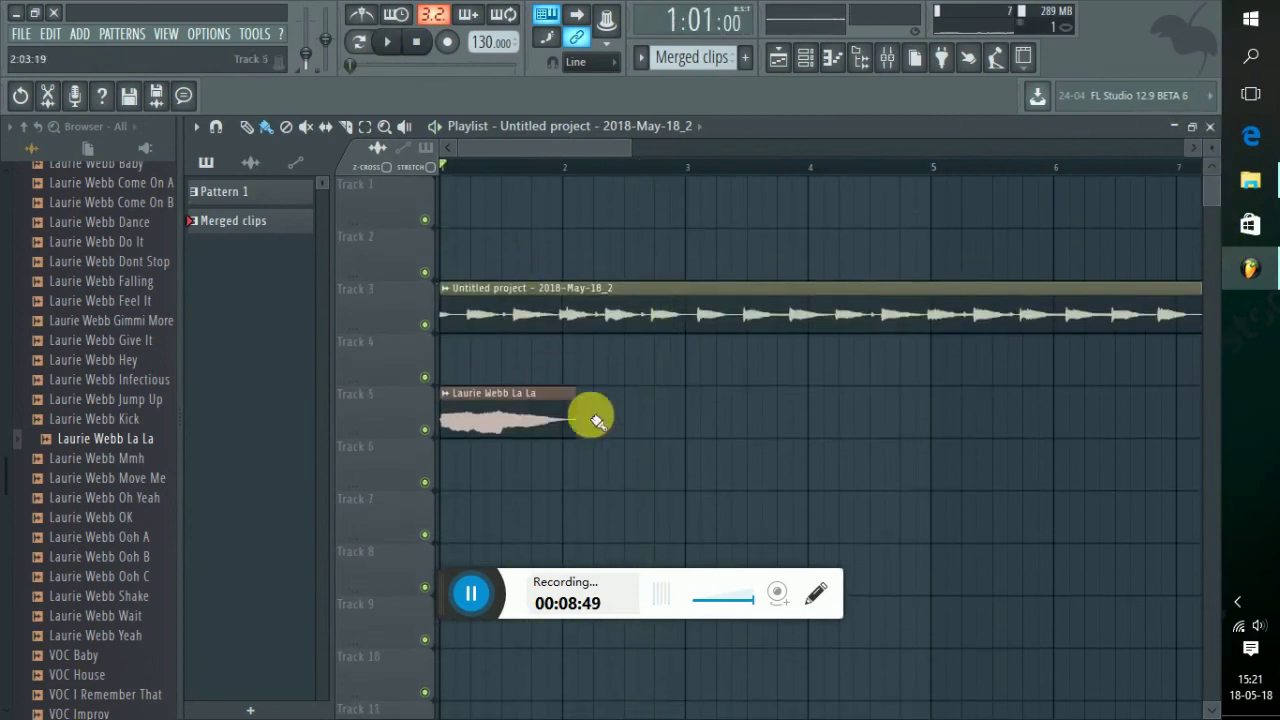
right_click(512, 414)
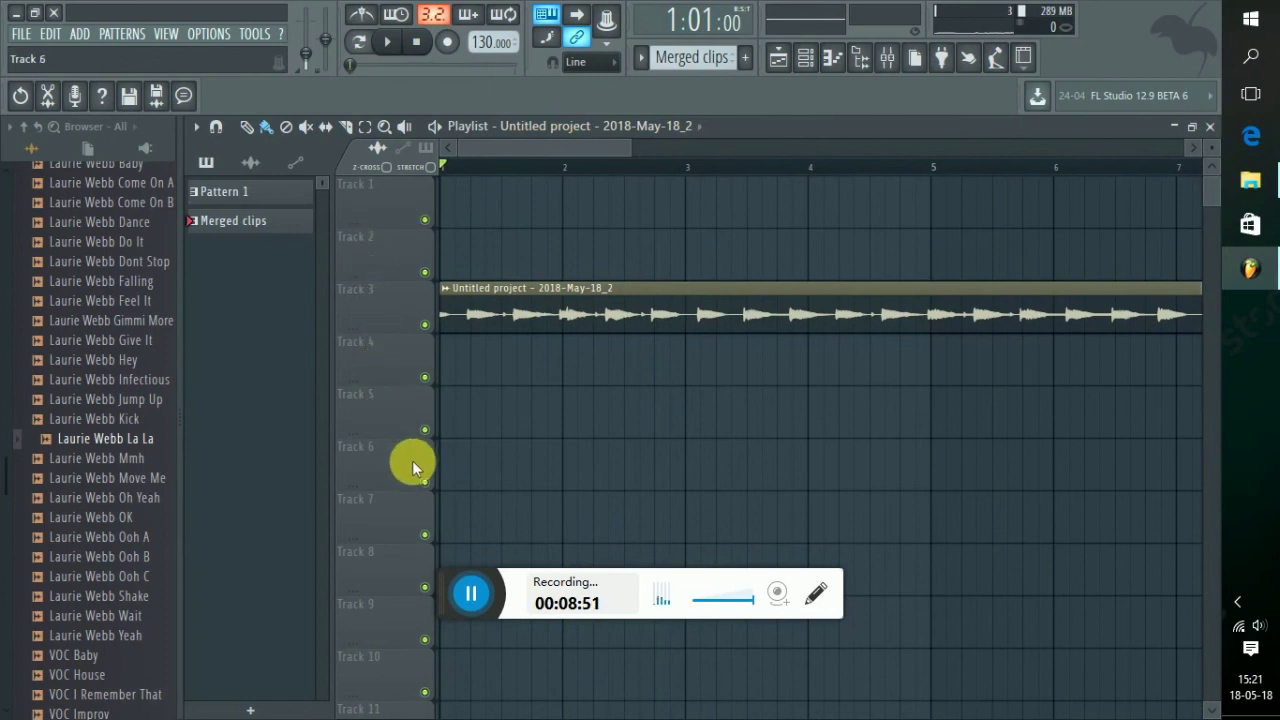